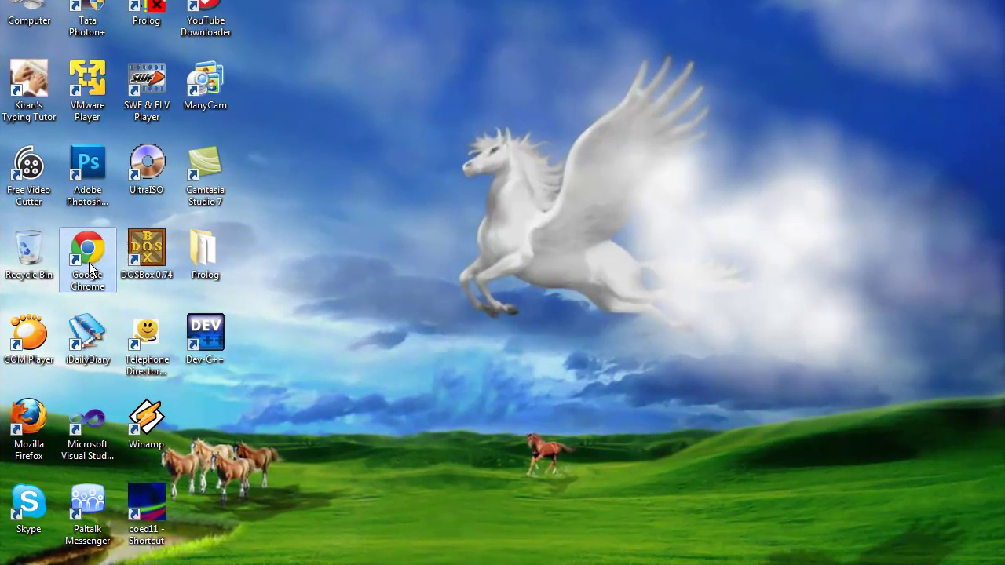
Launch Google Chrome and search Google for "download dosbox".
double_click(88, 262)
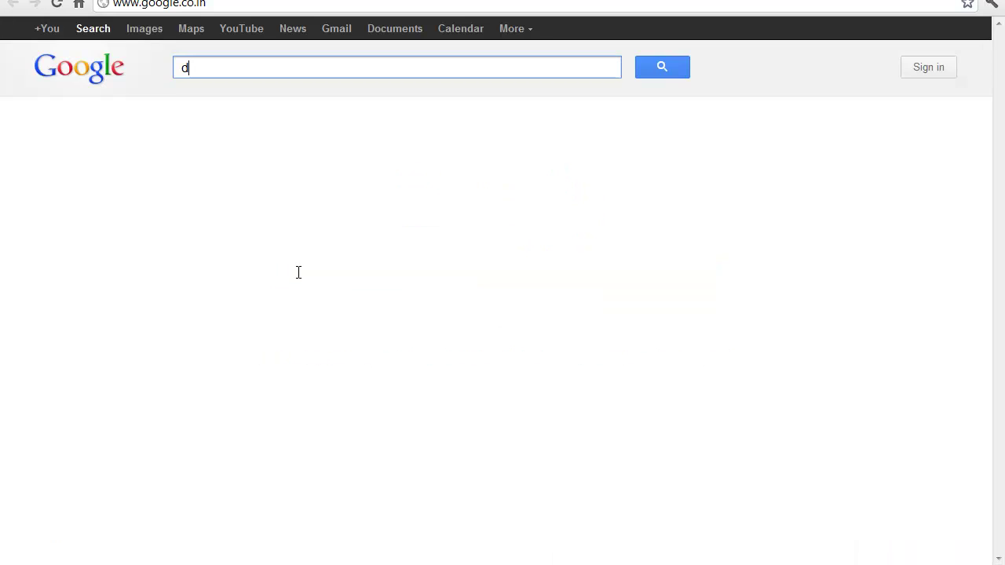
type("wnload")
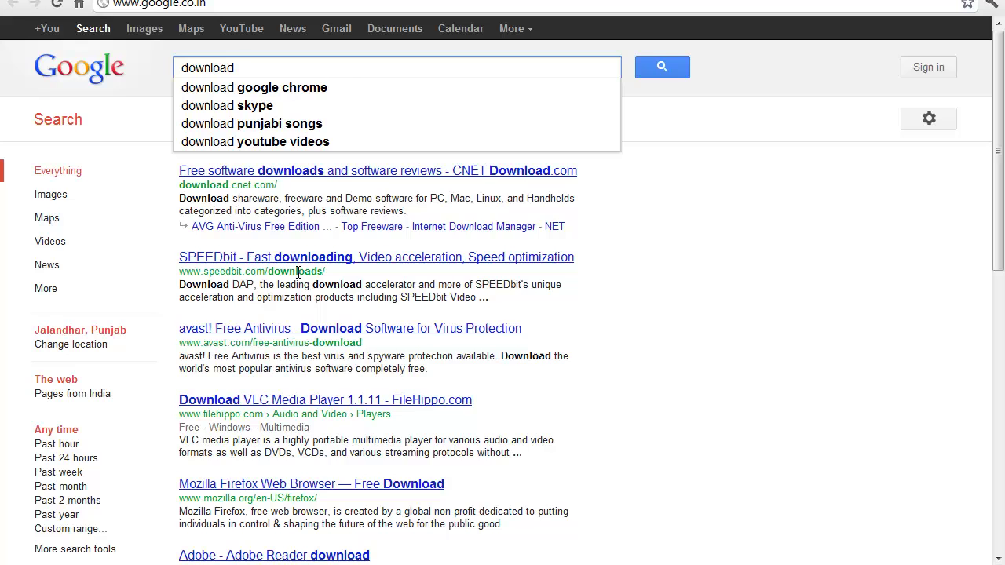
type(" dosbox")
key("Return")
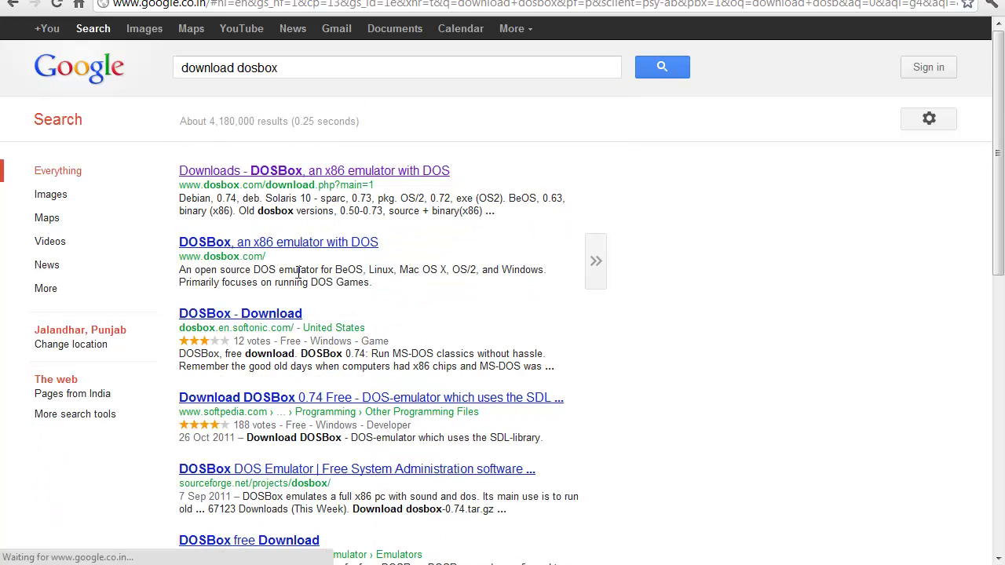
Open the DOSBox Downloads page, request the Windows 0.74 installer, and return to the search results.
left_click(261, 174)
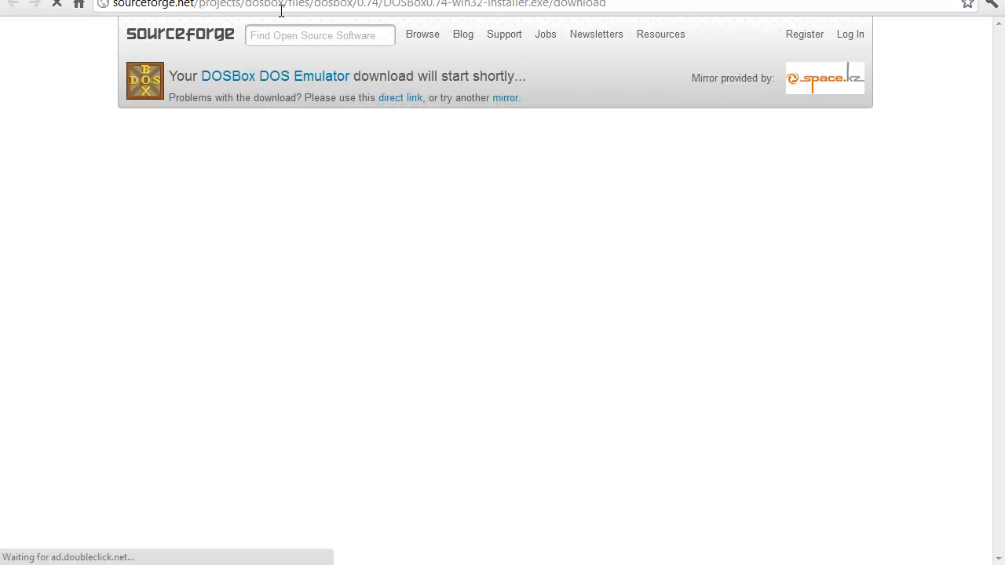
key("alt+Left")
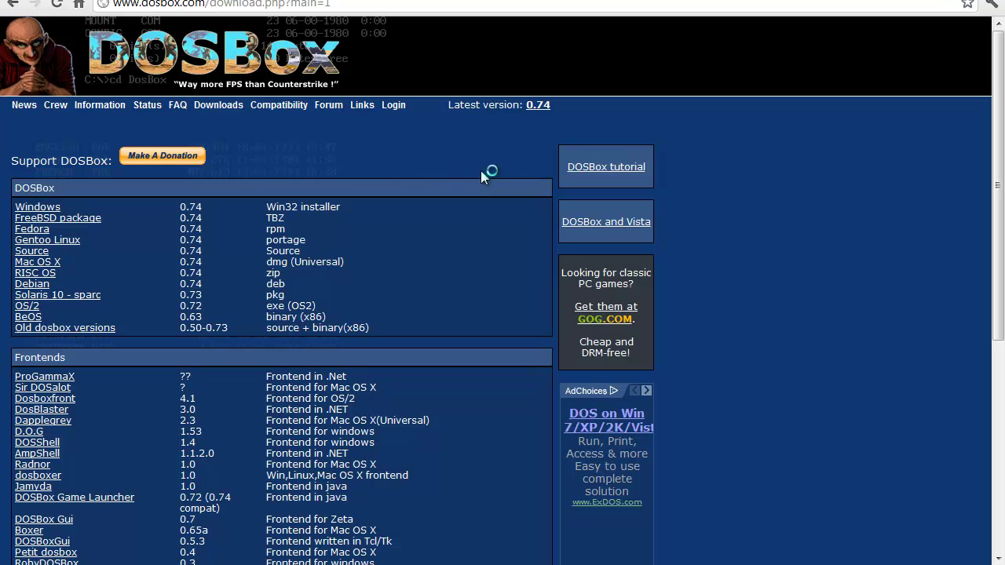
left_click(10, 8)
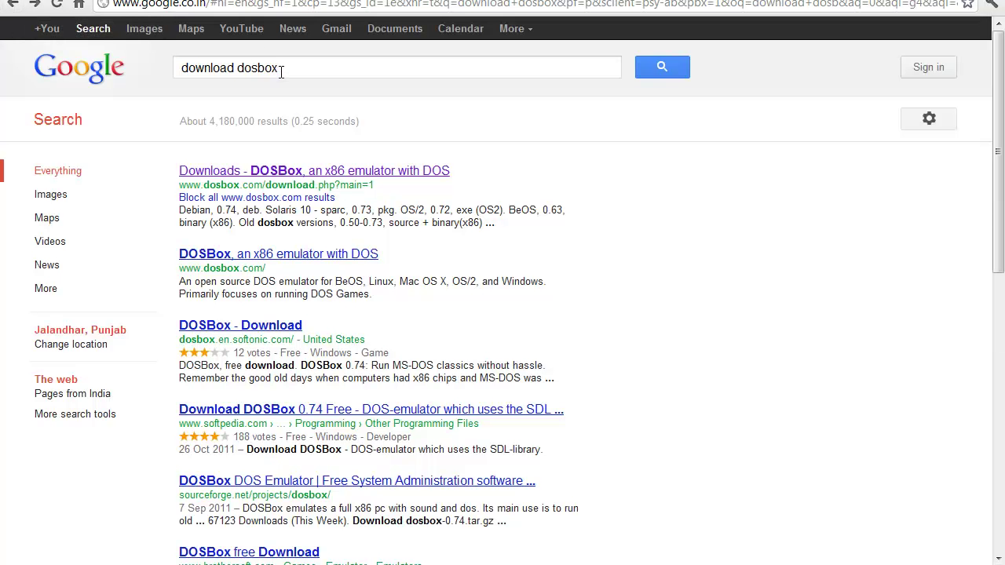
Replace the search query with "borland turbo c compiler mediafire" and run the search.
left_click(280, 70)
key("BackSpace")
key("BackSpace")
key("BackSpace")
key("BackSpace")
key("BackSpace")
key("BackSpace")
key("BackSpace")
key("BackSpace")
key("BackSpace")
key("BackSpace")
key("BackSpace")
key("BackSpace")
key("BackSpace")
key("BackSpace")
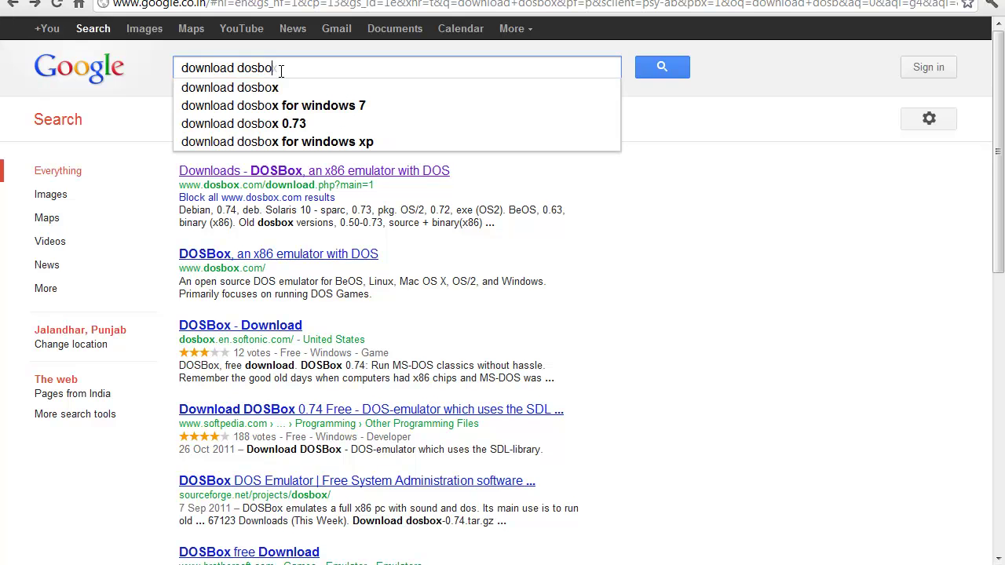
key("BackSpace")
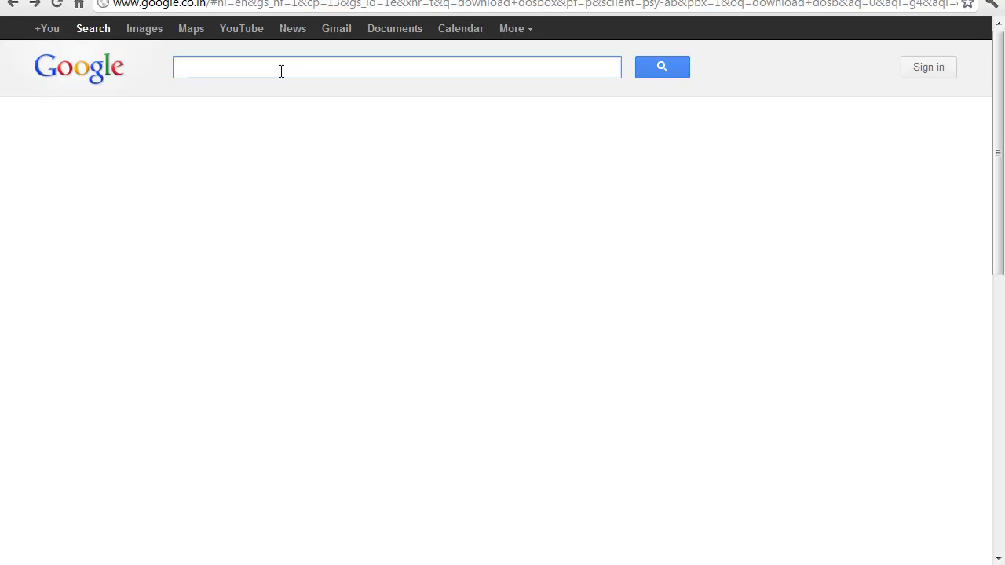
type("b")
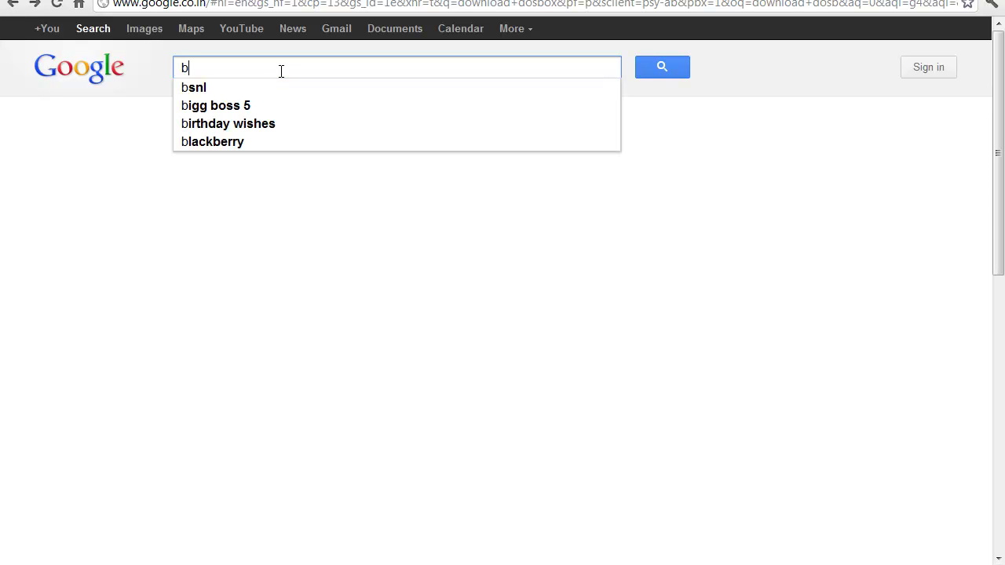
type("or")
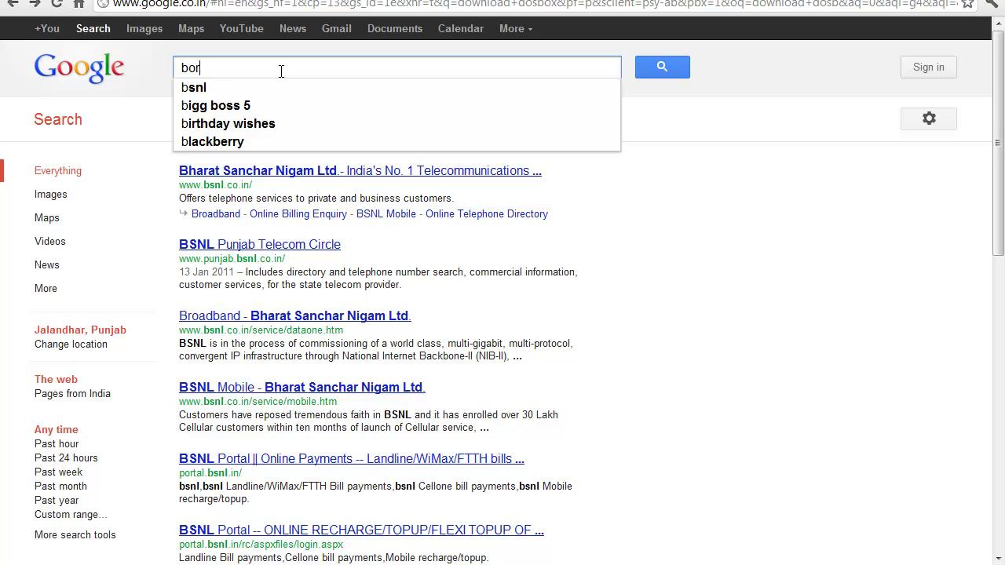
type("land turbo c ")
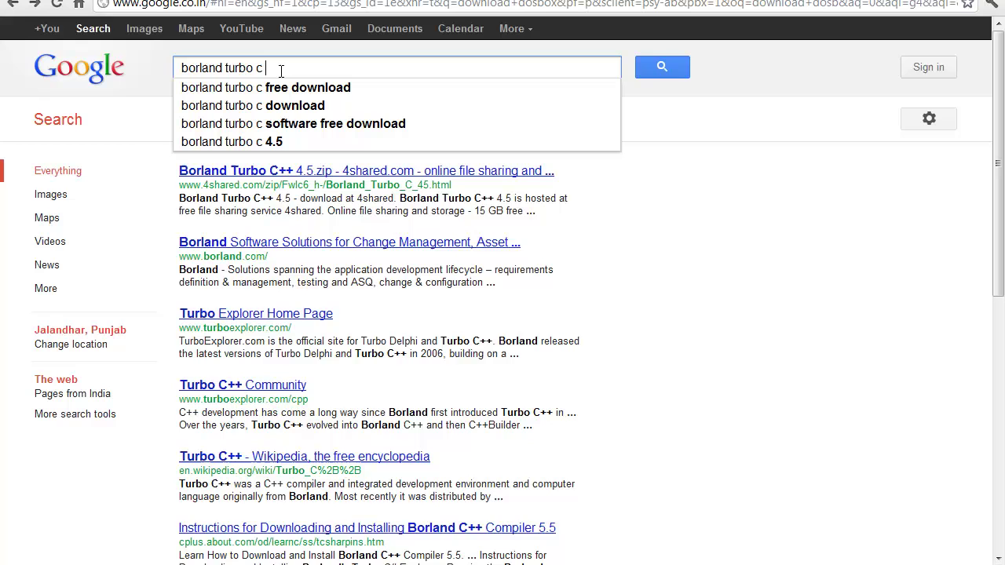
type("compiler ")
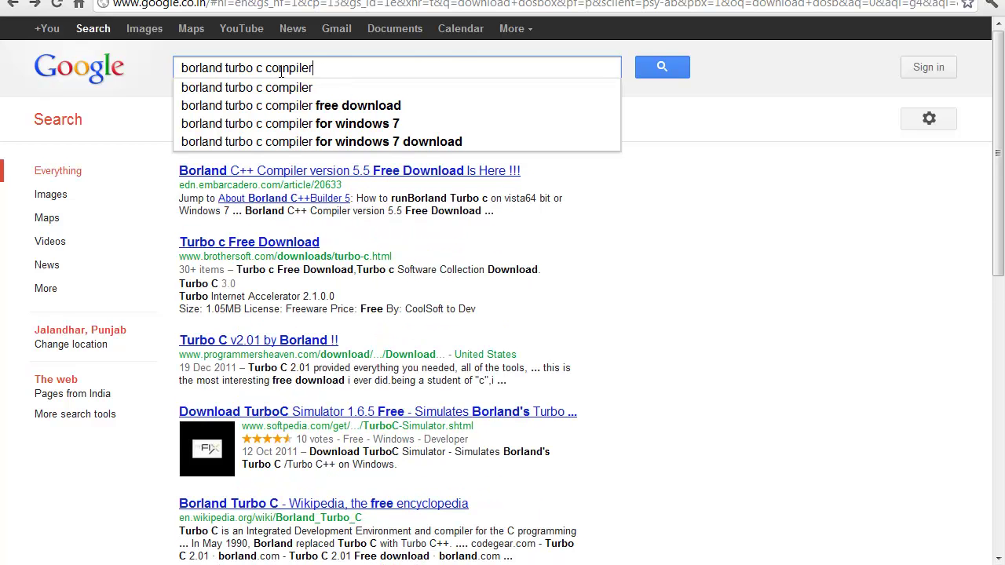
type("media")
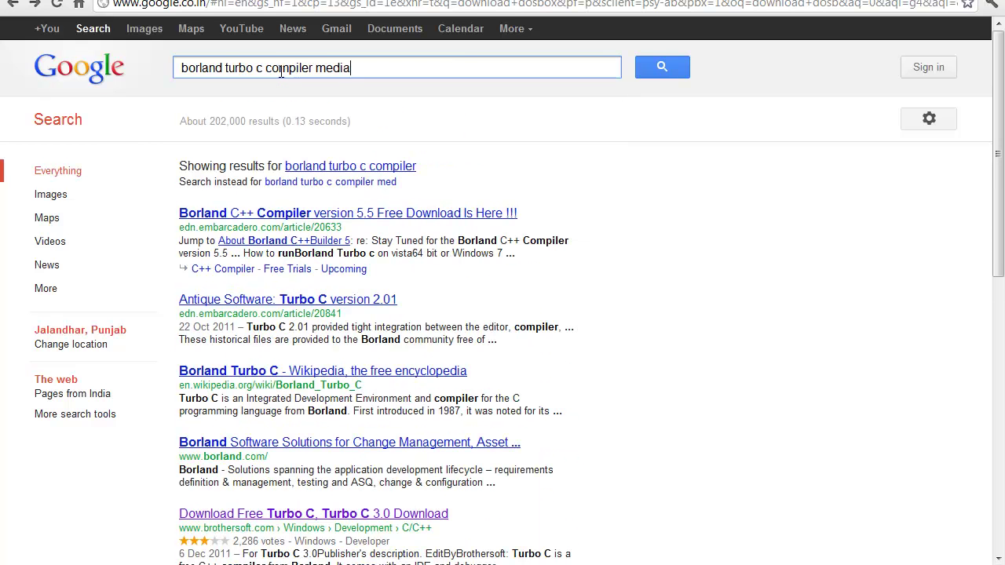
type("fire")
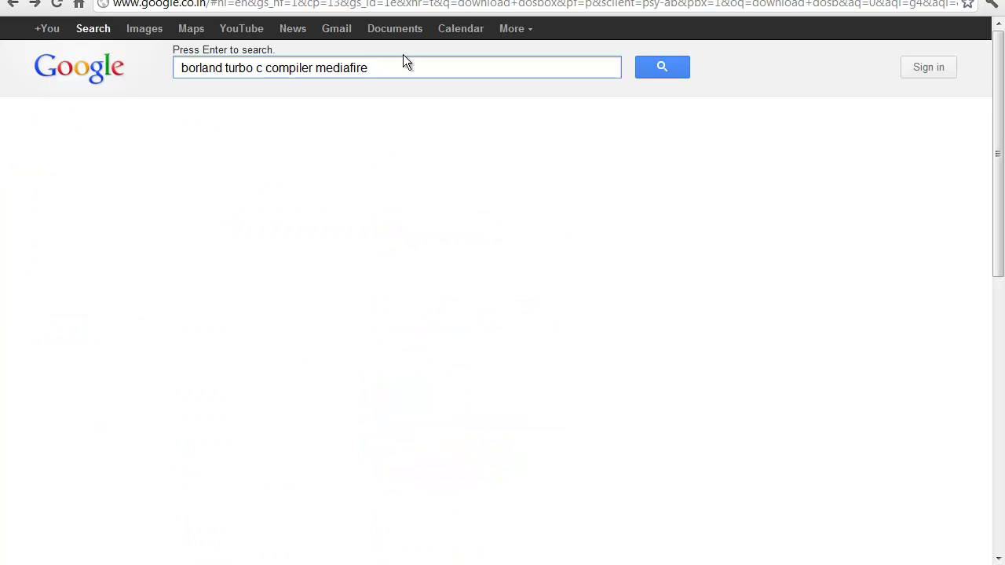
left_click(653, 68)
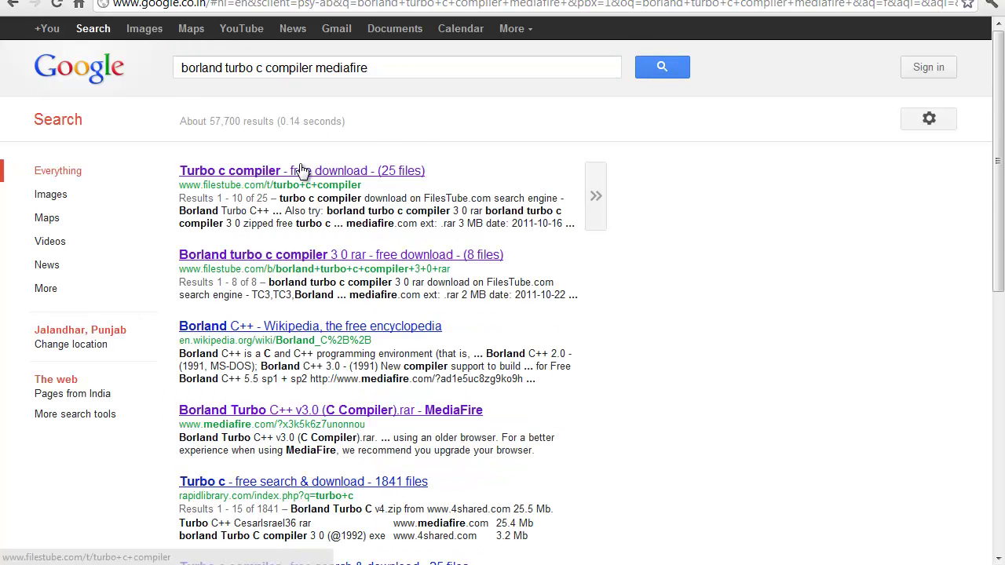
Open the MediaFire page for "Borland Turbo C++ v3.0 (C Compiler).rar" and return to the desktop.
scroll(251, 338, "down", 2)
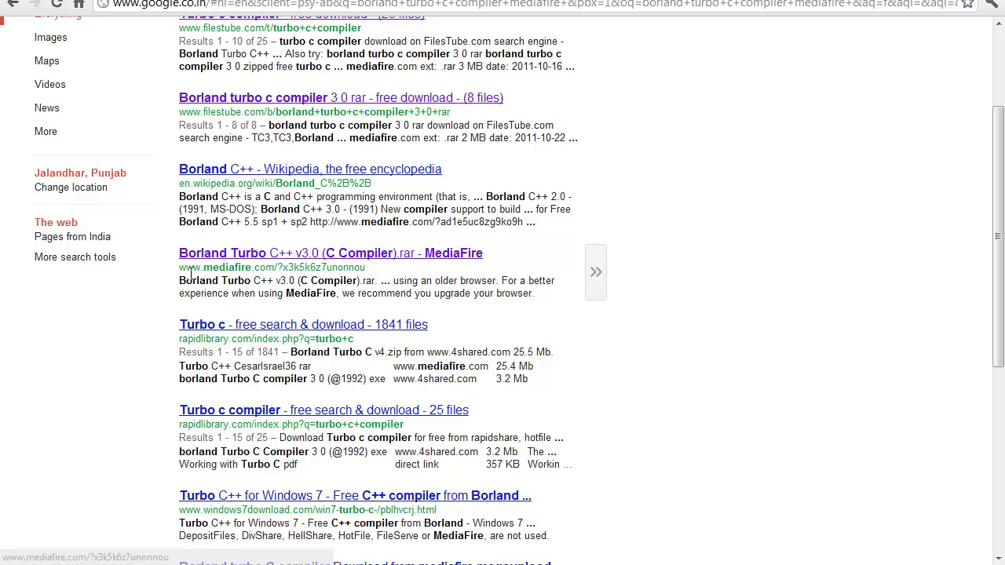
left_click(280, 260)
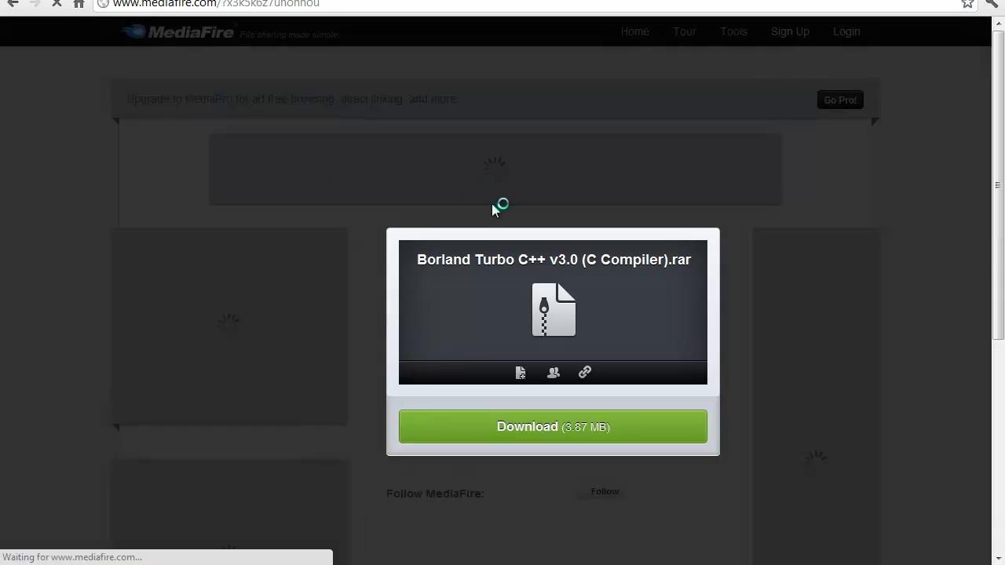
scroll(496, 375, "down", 2)
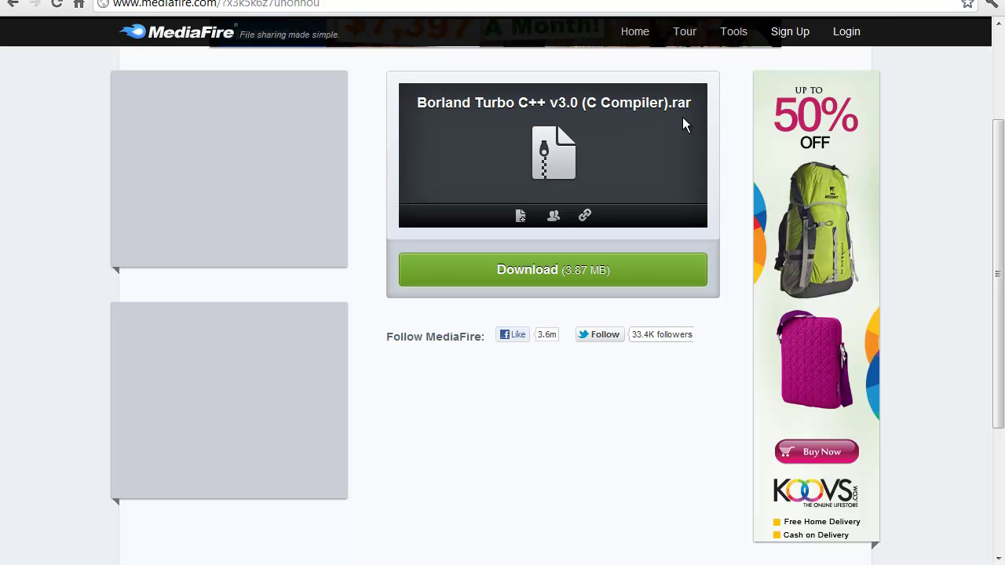
key("super+d")
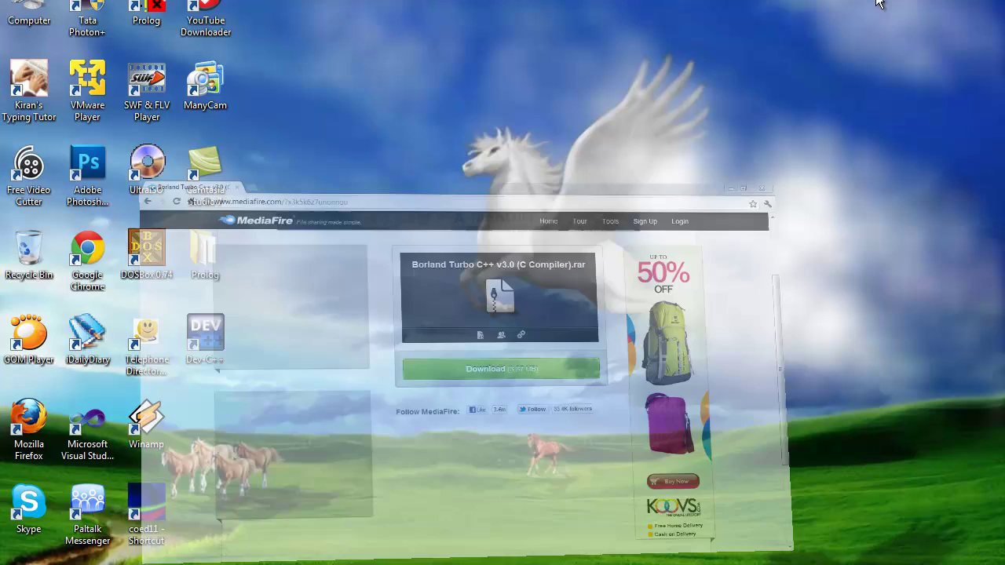
right_click(413, 108)
left_click(445, 153)
right_click(408, 165)
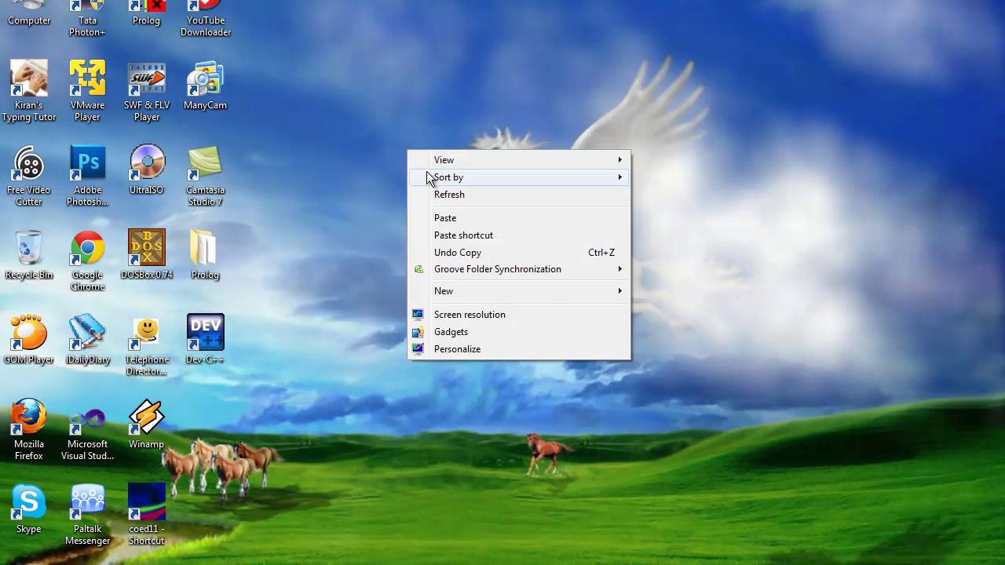
left_click(441, 192)
right_click(405, 145)
left_click(434, 189)
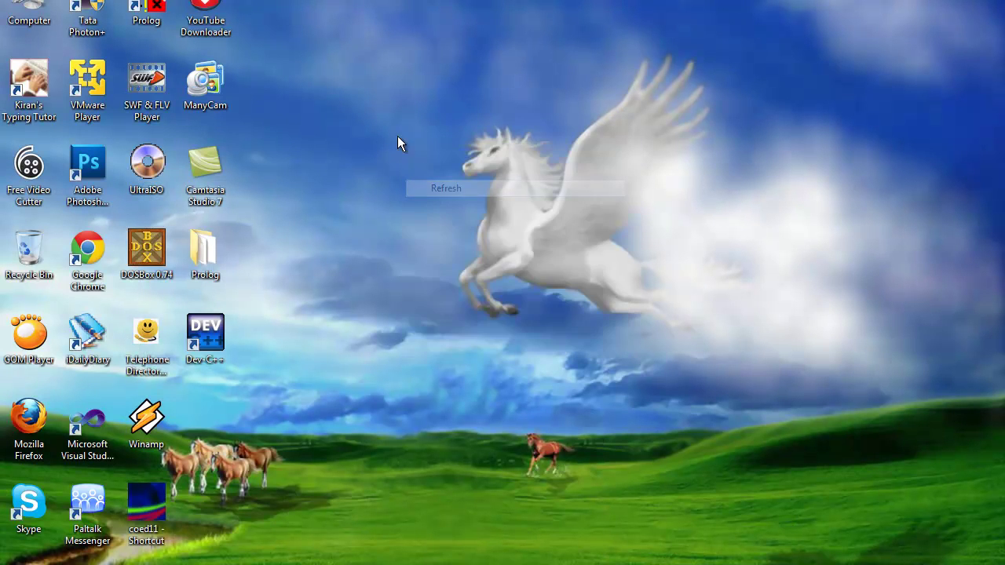
right_click(392, 129)
left_click(428, 173)
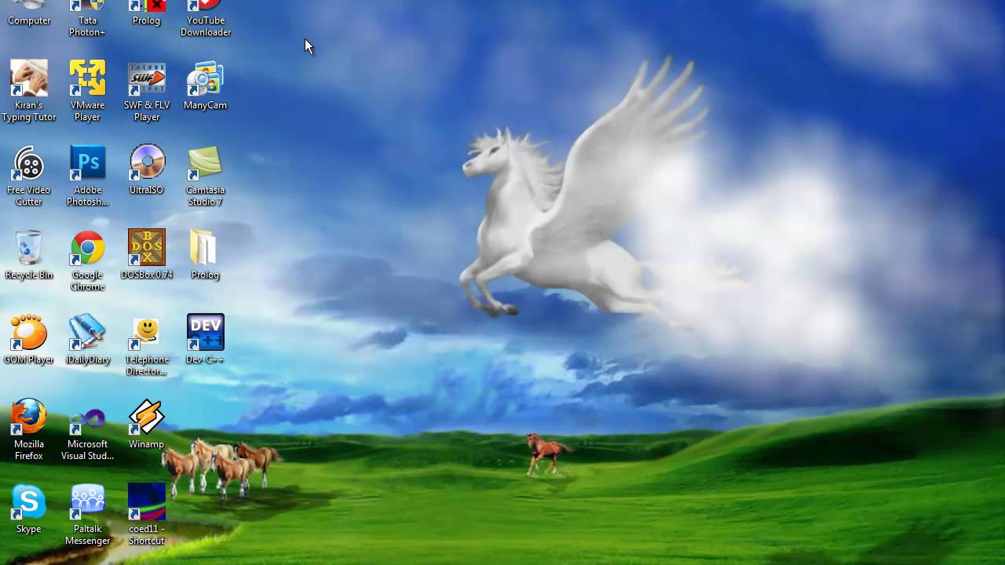
Run Tc3setup from the Borland Turbo C++ v3.0 (C Compiler) folder inside Compiler on New Volume (H:).
double_click(35, 6)
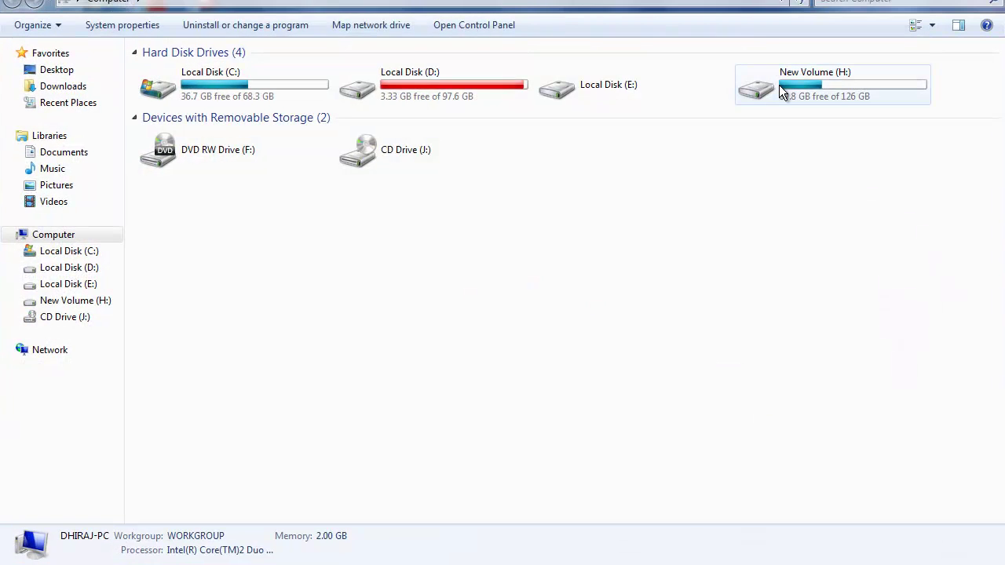
double_click(781, 90)
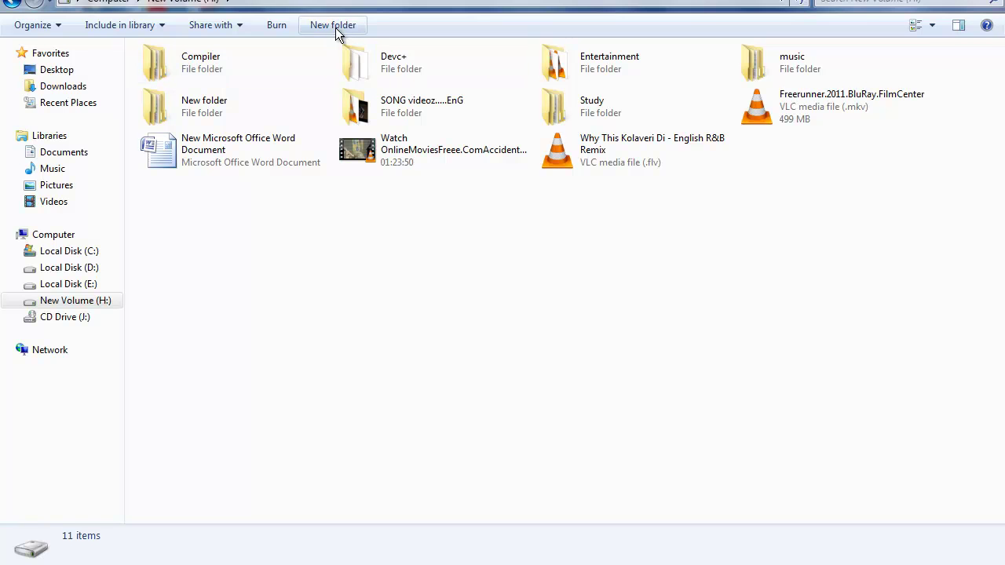
double_click(204, 71)
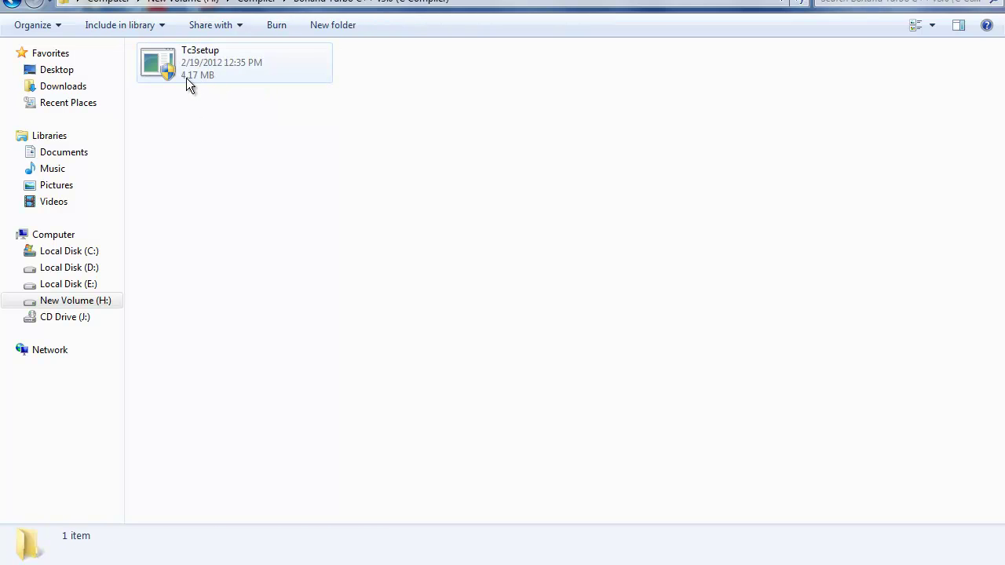
double_click(188, 71)
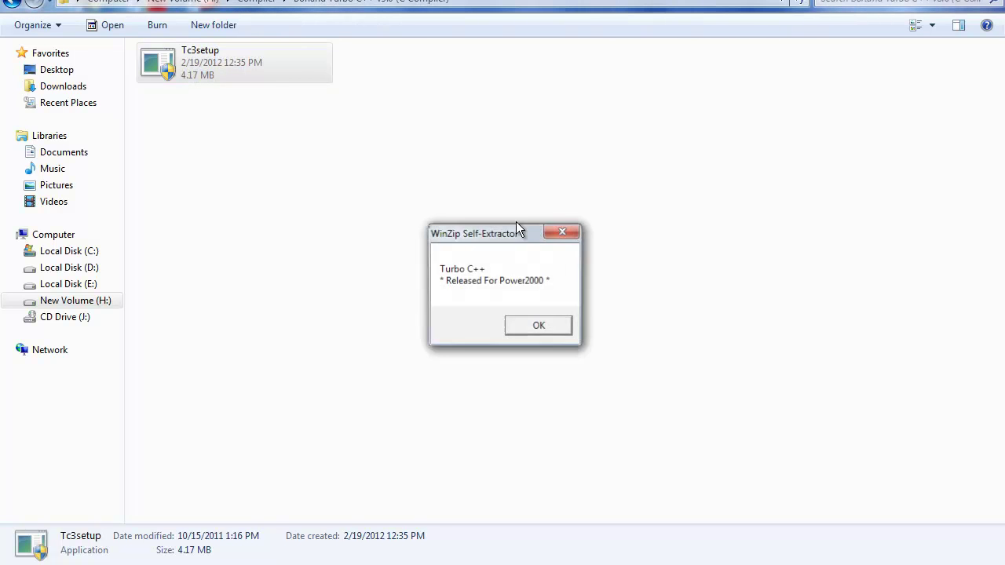
Accept the Turbo C++ notice, review the self-extractor's unzip folder, and close the extractor without unzipping.
left_click_drag(498, 235, 457, 123)
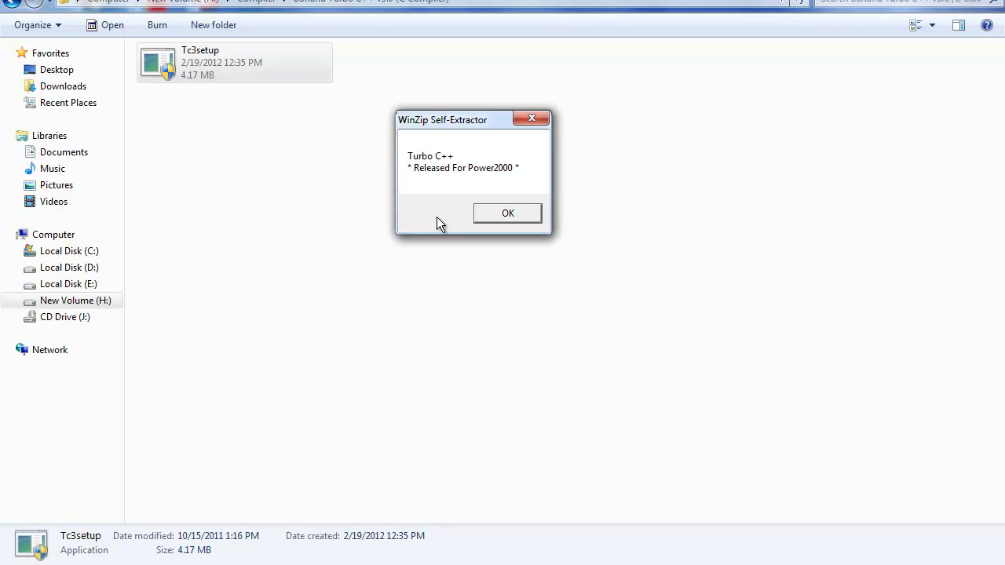
left_click(515, 212)
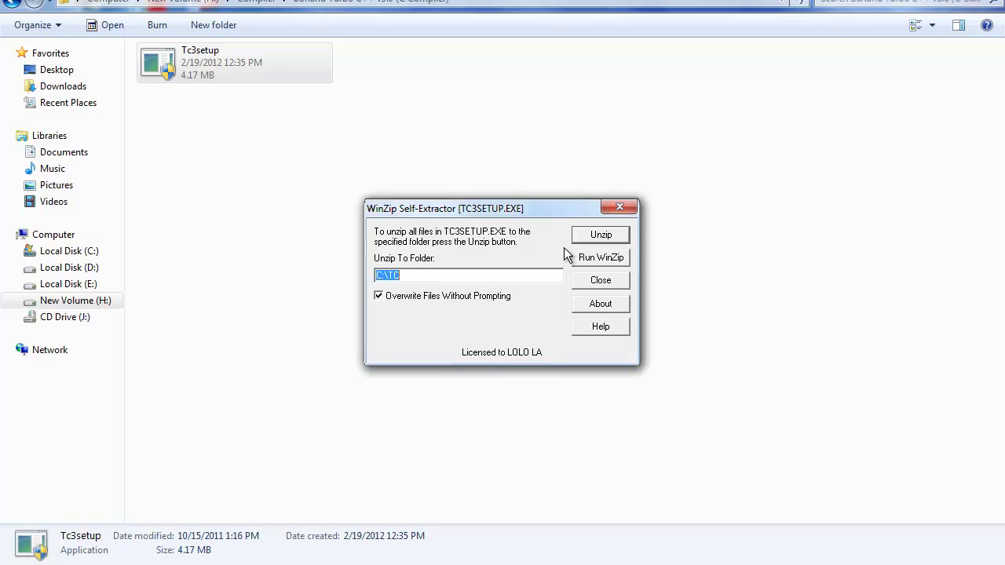
left_click(405, 277)
left_click_drag(465, 210, 484, 135)
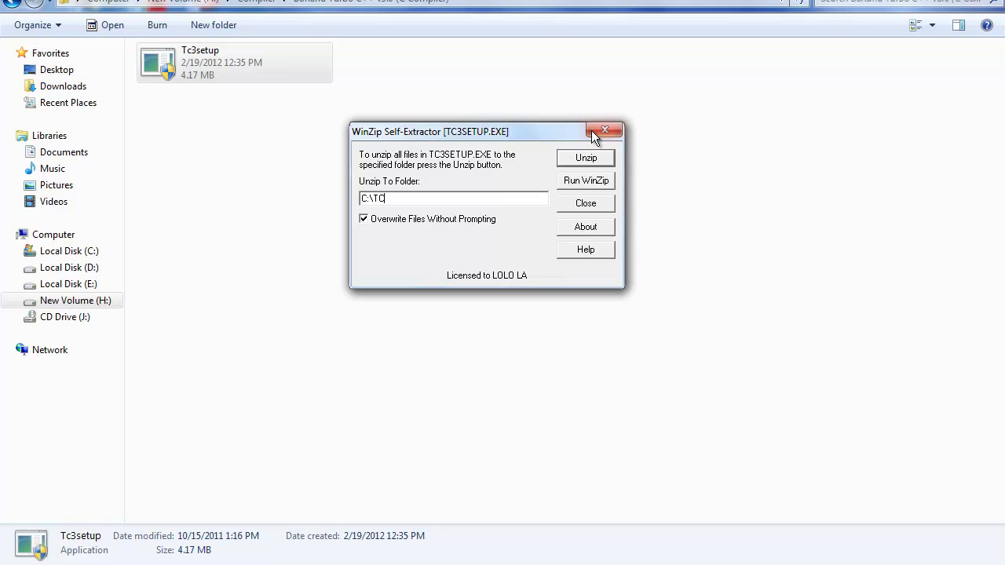
left_click_drag(503, 131, 505, 170)
left_click(606, 170)
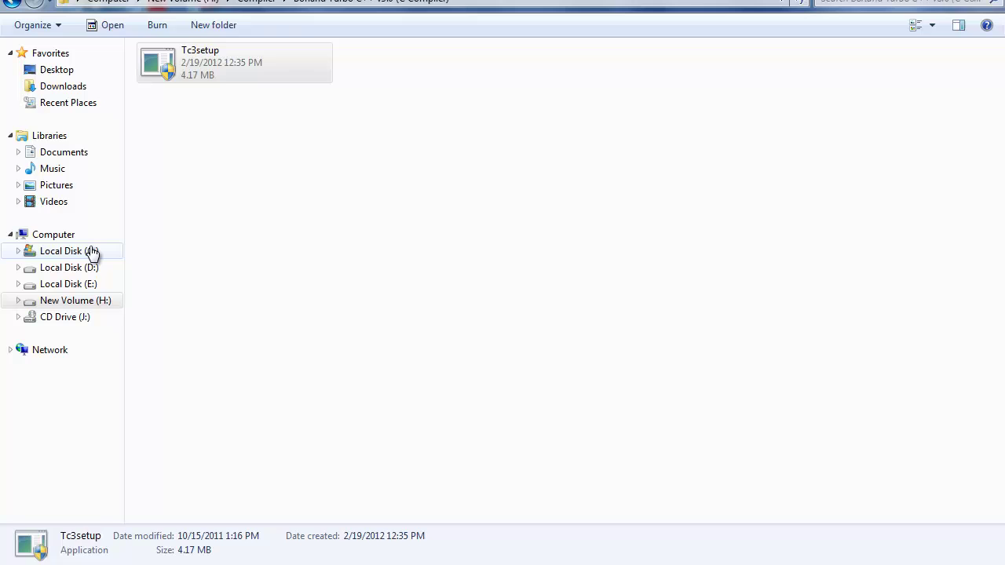
Check the TC folder's details on Local Disk (C:) and open the Turbo folder on the same drive.
left_click(92, 252)
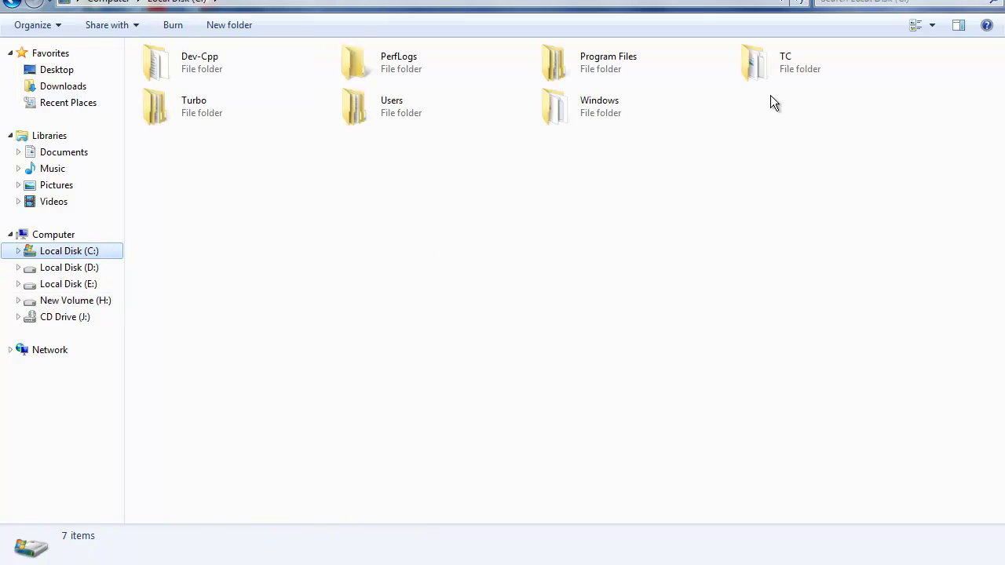
mouse_move(770, 71)
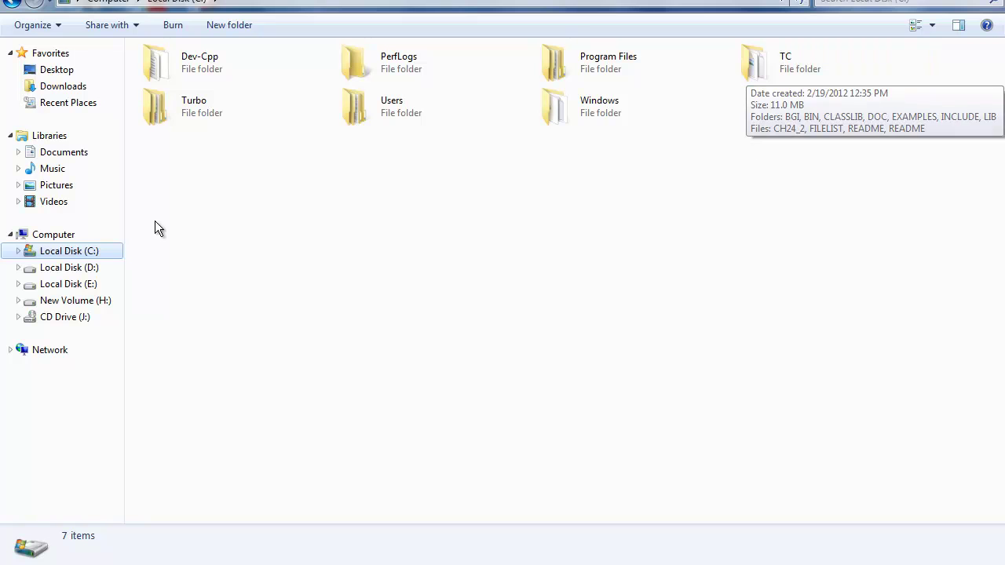
right_click(409, 227)
left_click(442, 285)
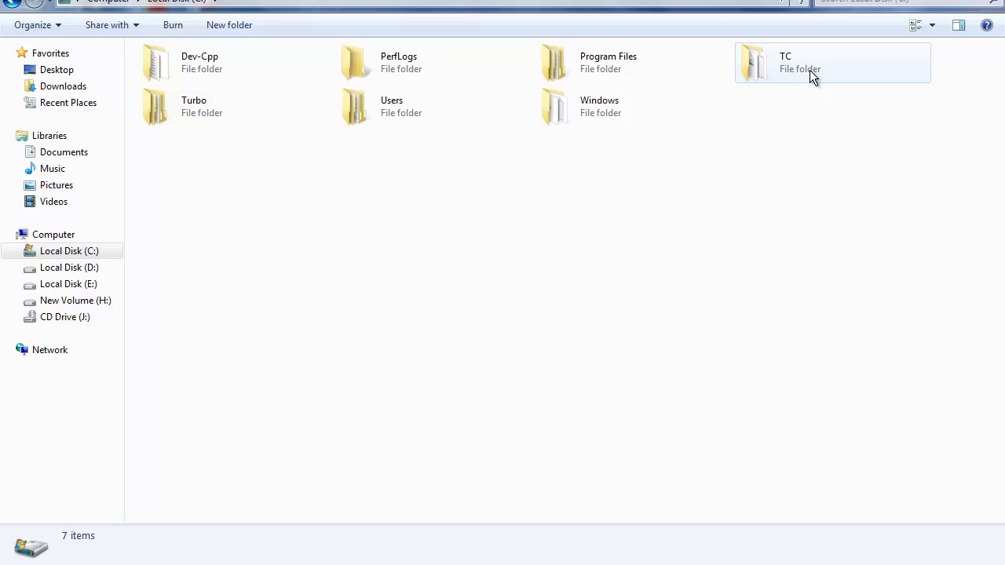
mouse_move(786, 69)
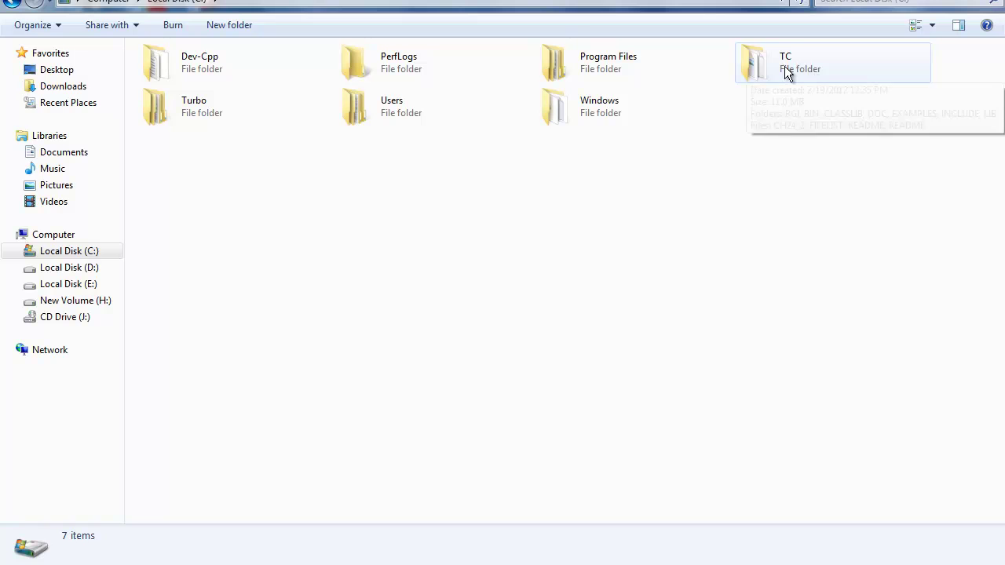
double_click(198, 116)
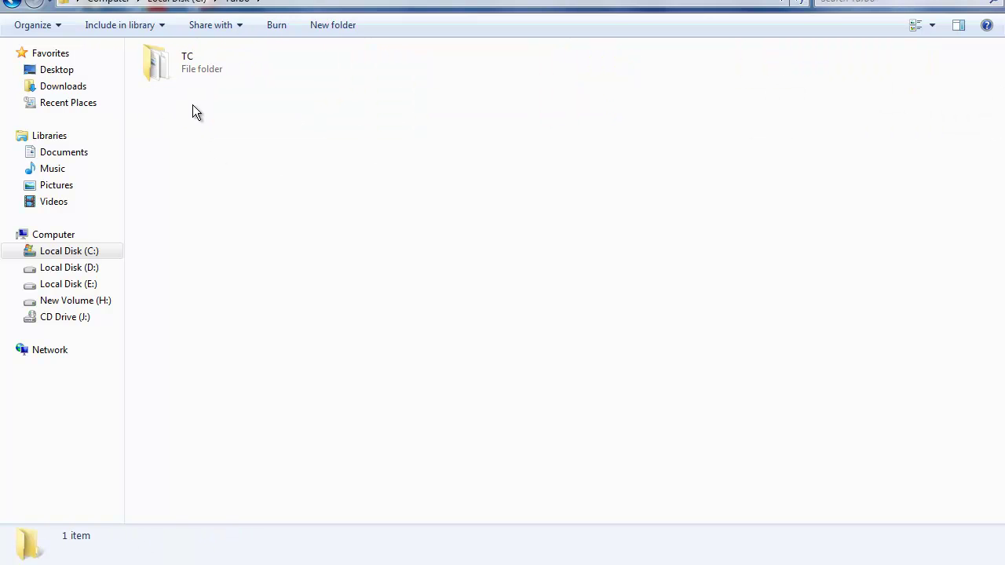
Check the TC folder inside Turbo, return to the desktop, and refresh it.
right_click(176, 128)
left_click(173, 69)
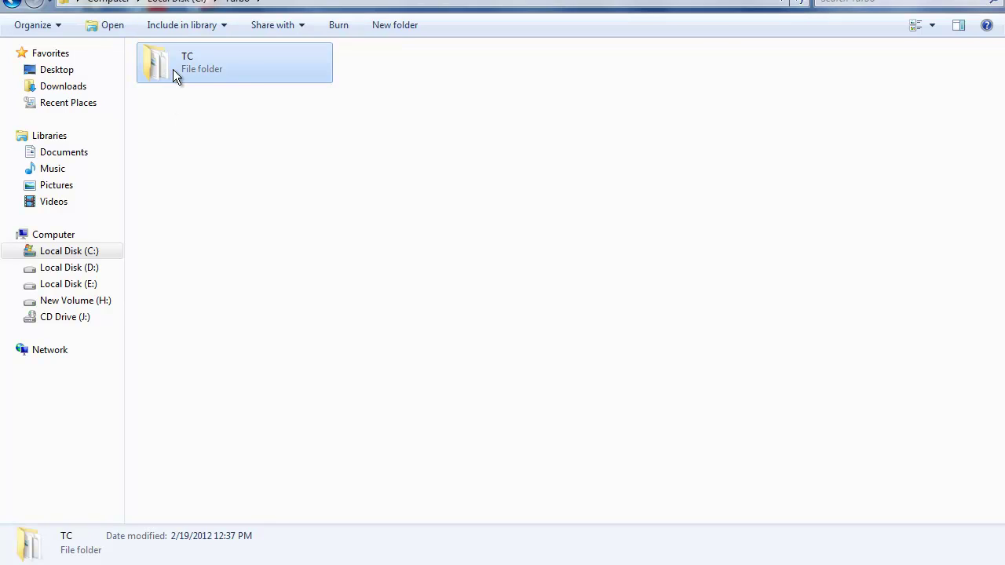
key("super+d")
right_click(504, 185)
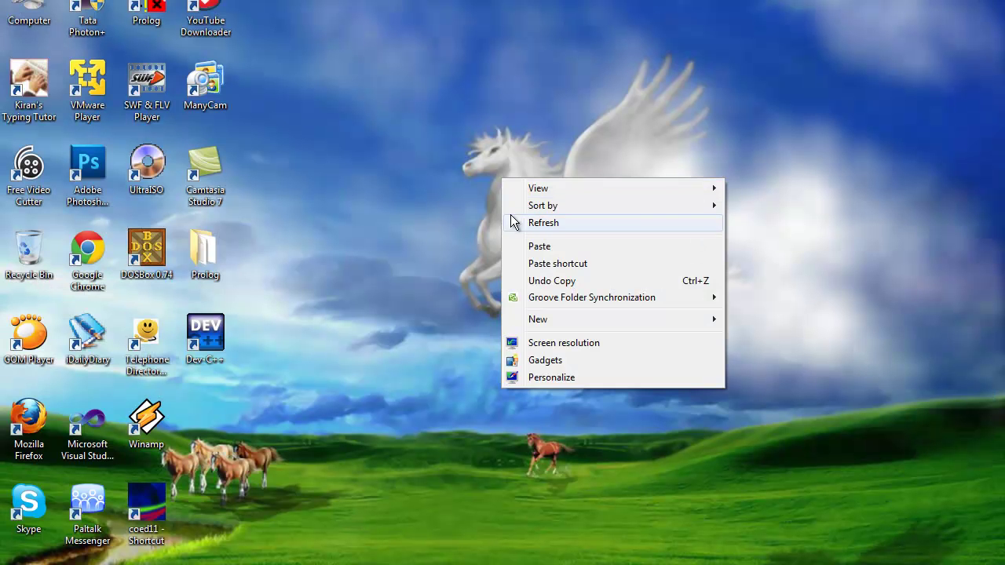
left_click(527, 223)
right_click(509, 217)
left_click(529, 260)
right_click(425, 219)
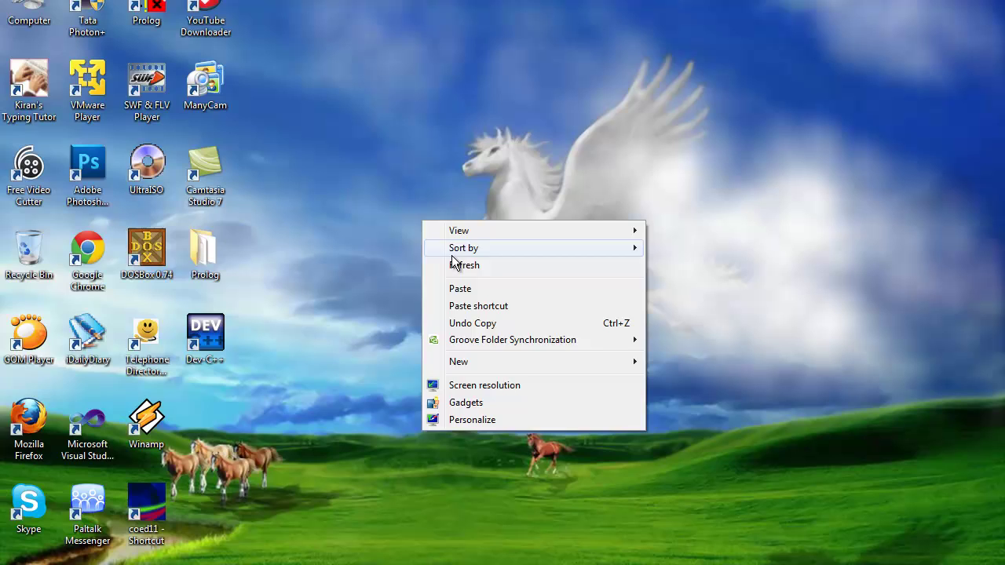
left_click(454, 263)
Start DOSBox 0.74 from the desktop and mount c:\turbo as drive H.
double_click(157, 252)
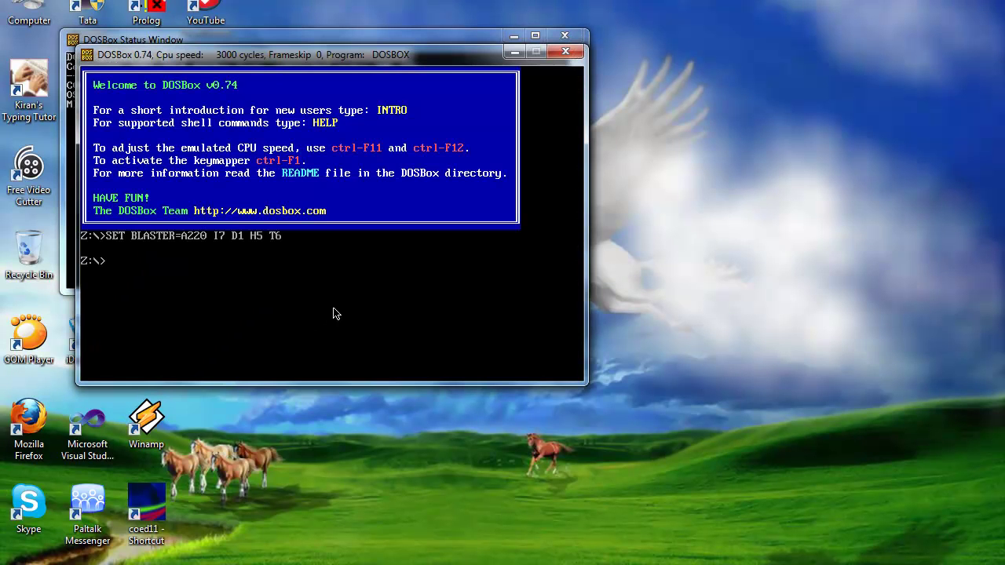
type("mount h")
type("c:\\turbo")
key("Return")
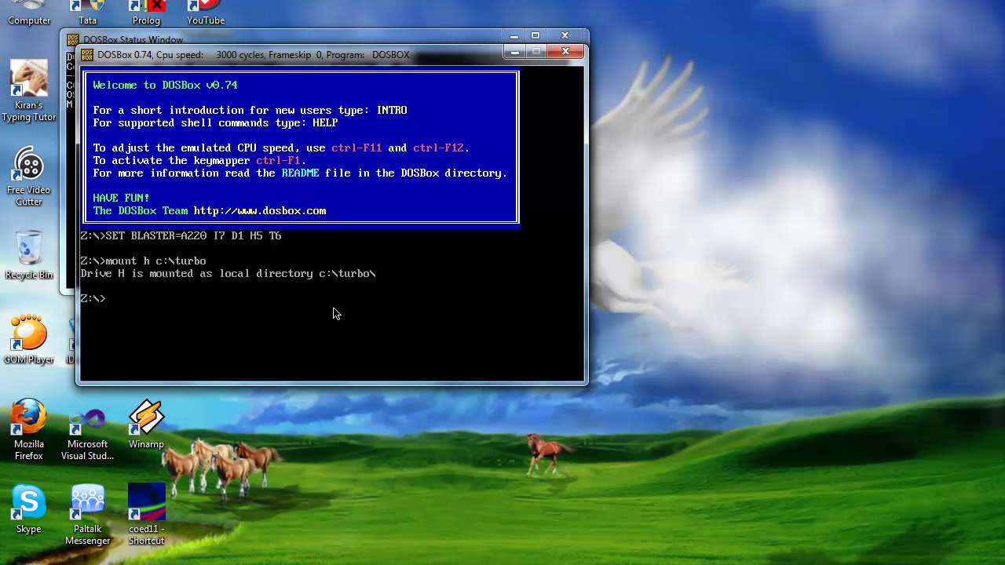
Switch to drive H:, change into the tc\bin directory, and start Turbo C++ with tc.
type("h:")
key("Return")
type("cd")
type("tc")
key("Return")
type("cd bin")
key("Return")
type("t")
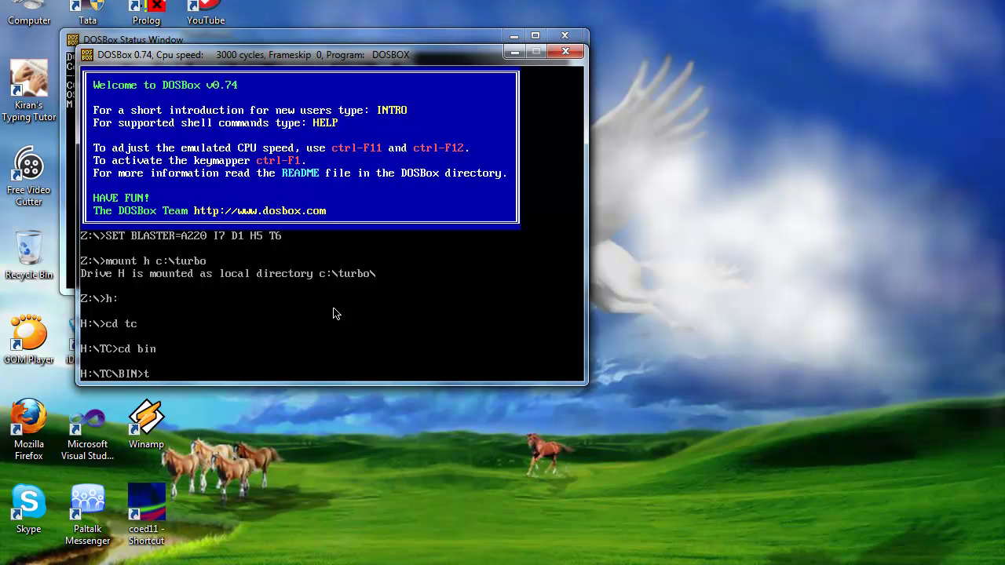
type("c")
key("Return")
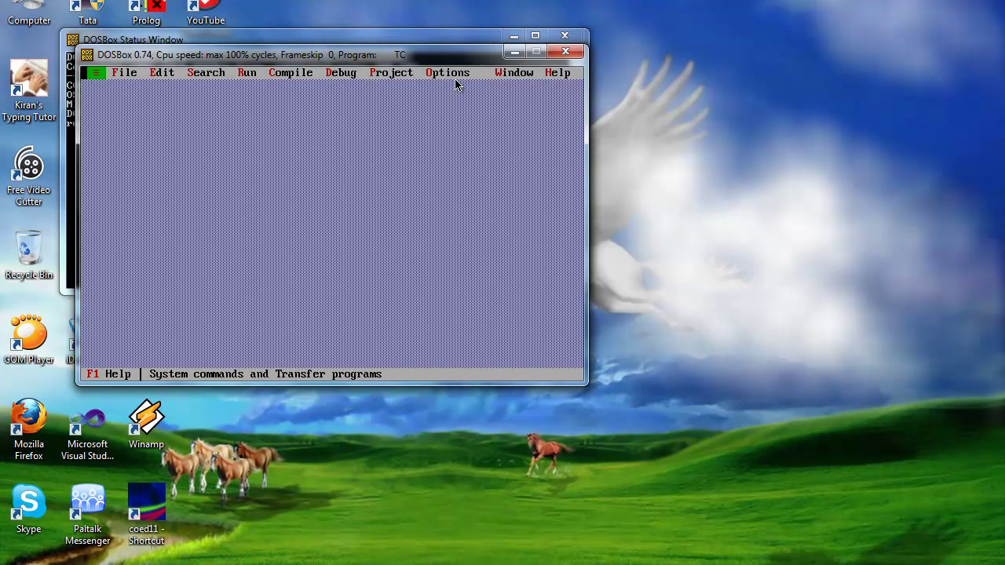
Open the Directories options and re-enter H as the drive letter of the include directory, giving H:\TC\INCLUDE.
key("Return")
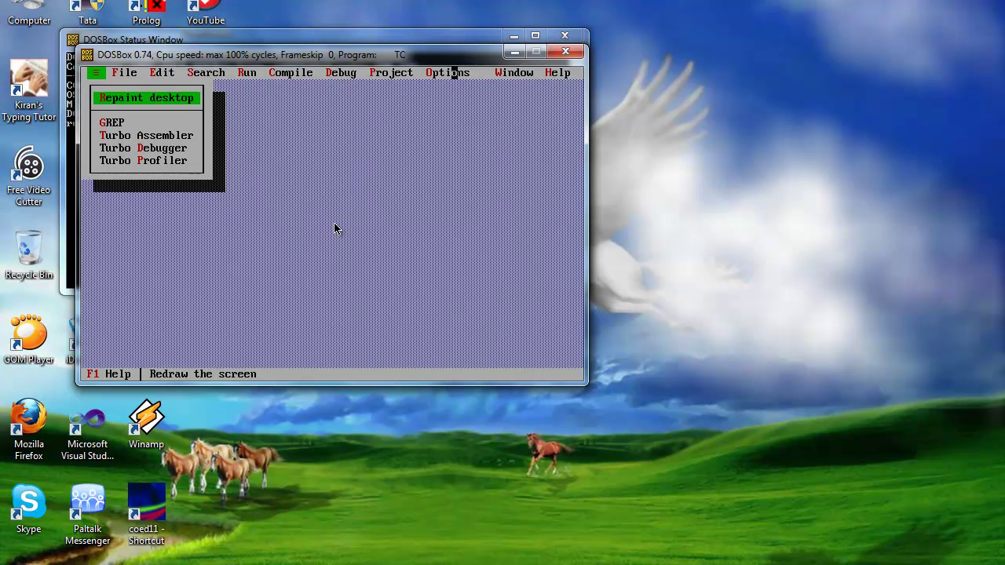
left_click(429, 72)
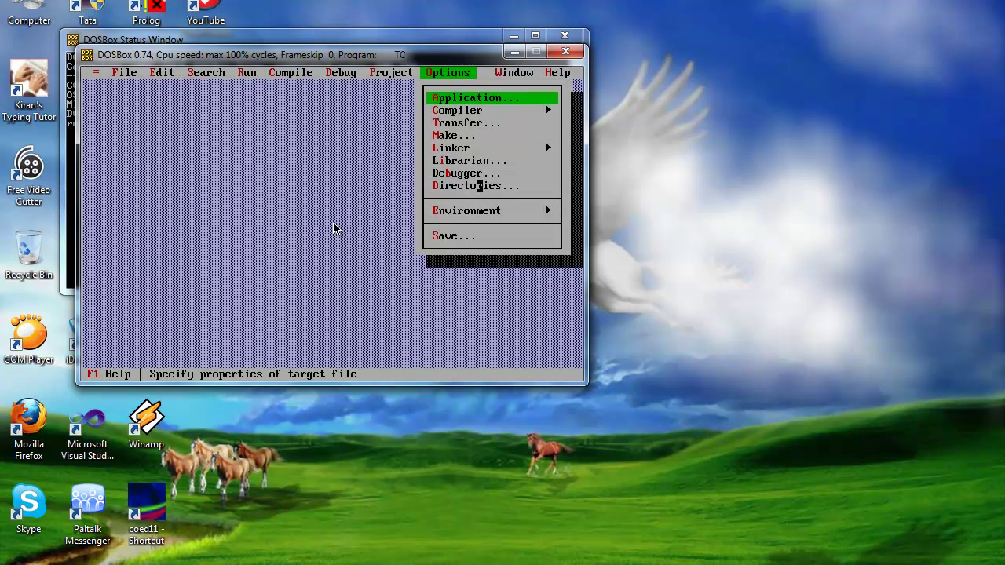
left_click(477, 185)
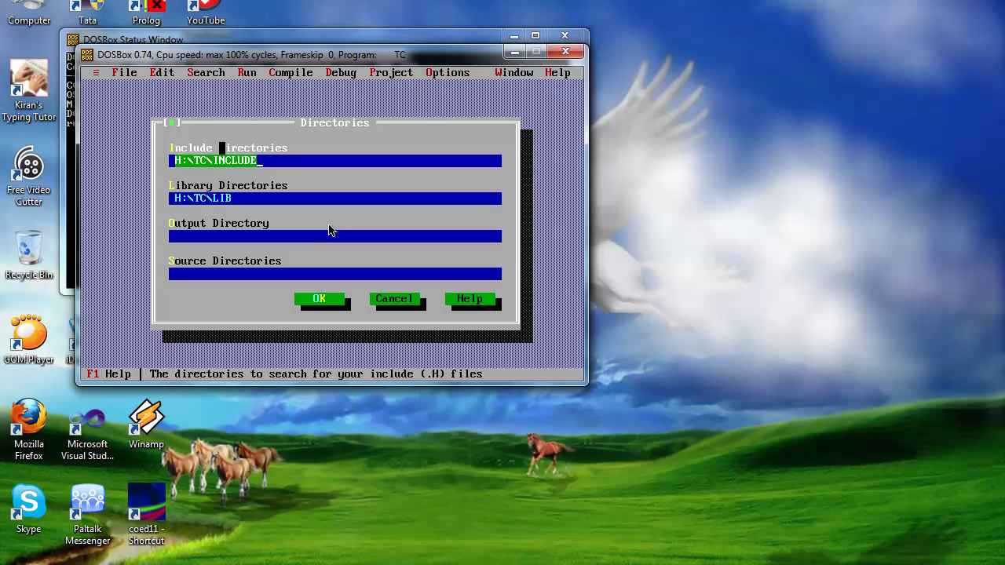
left_click(183, 160)
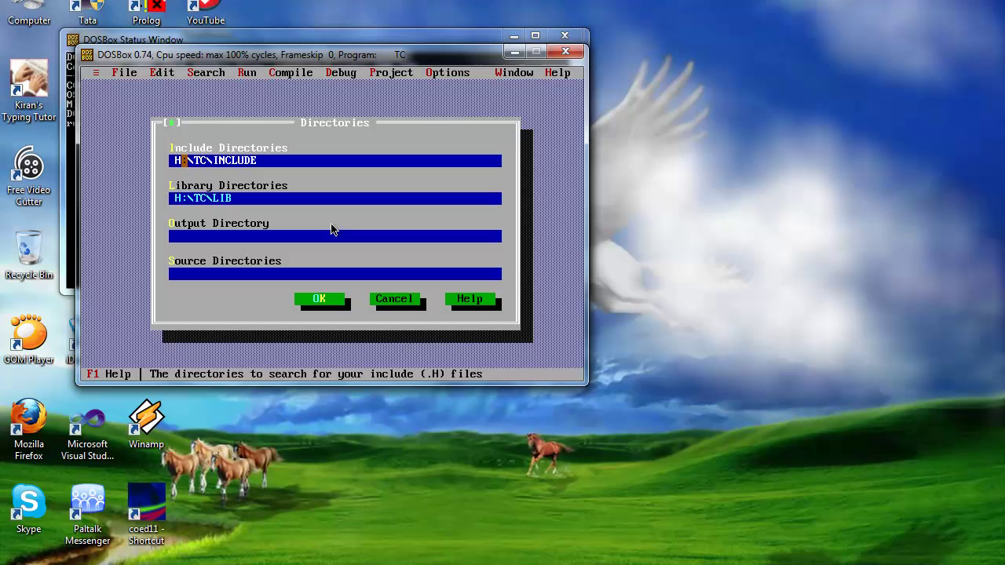
key("BackSpace")
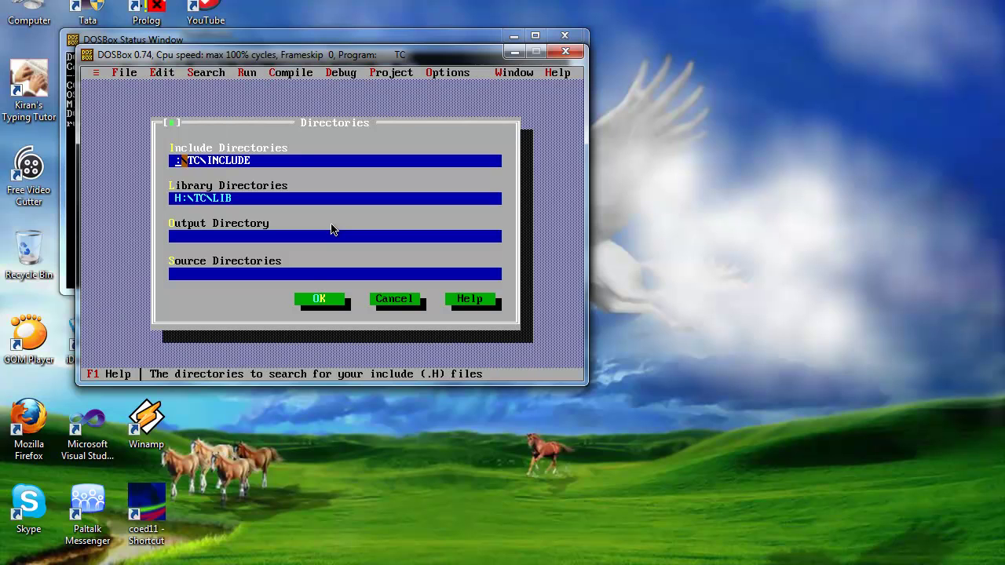
type("C")
key("BackSpace")
type("H")
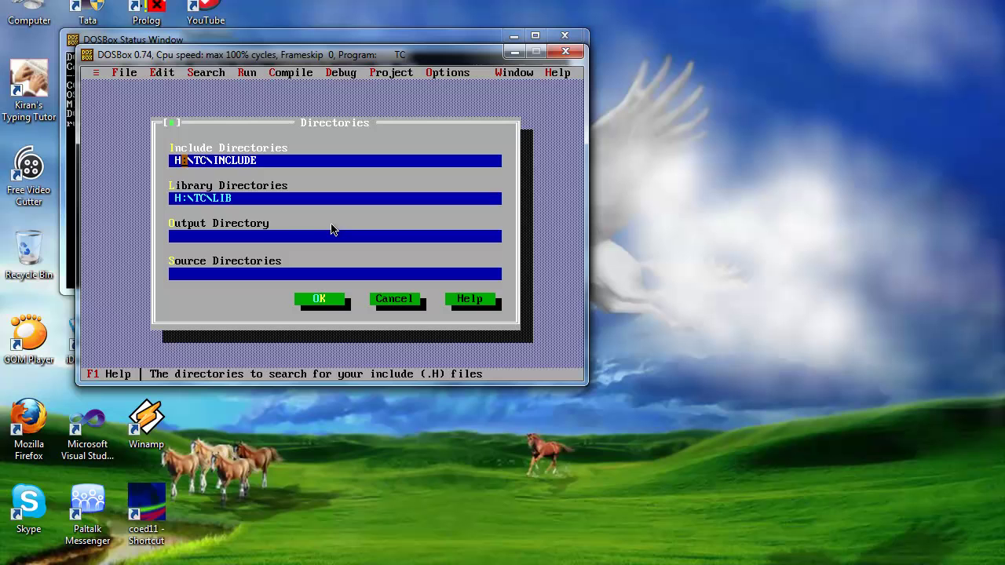
Check that the library directory path H:\TC\LIB uses drive H and accept the directory settings.
key("Tab")
key("shift+Left")
key("shift+Left")
key("shift+Left")
key("shift+Left")
key("shift+Left")
key("shift+Left")
key("shift+Left")
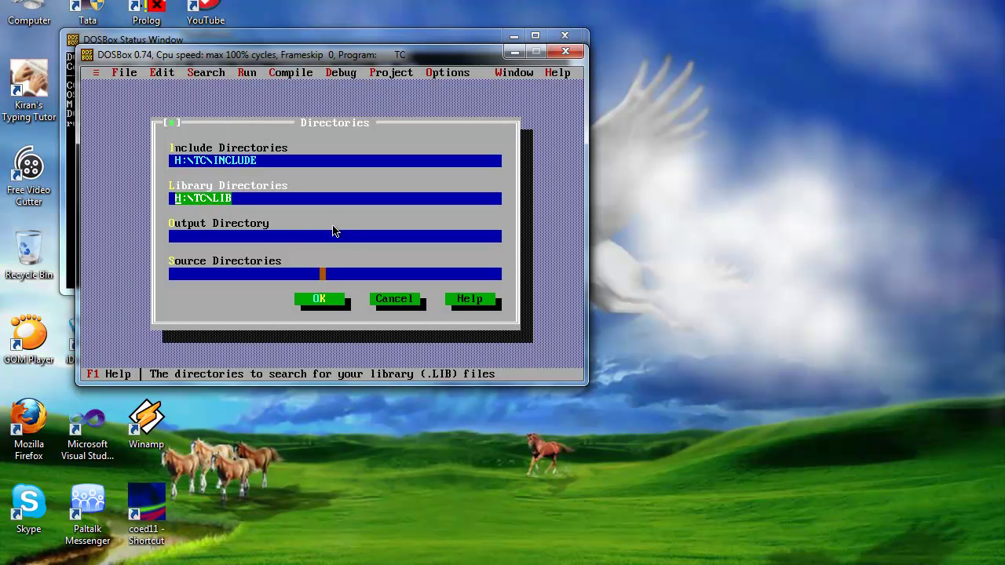
left_click(321, 299)
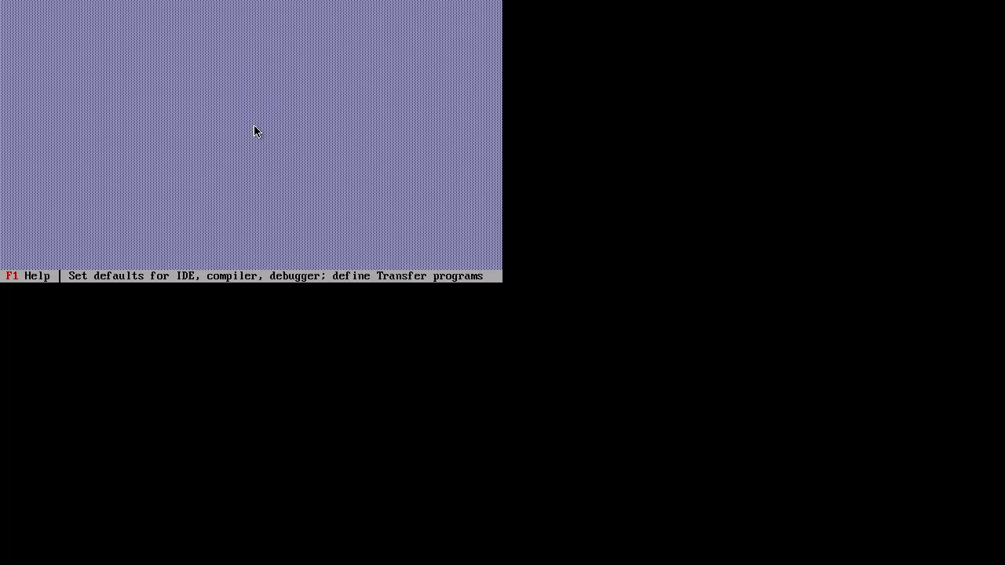
Open HELLO.C from H:\TC\BIN and maximize its editor window.
key("alt+f")
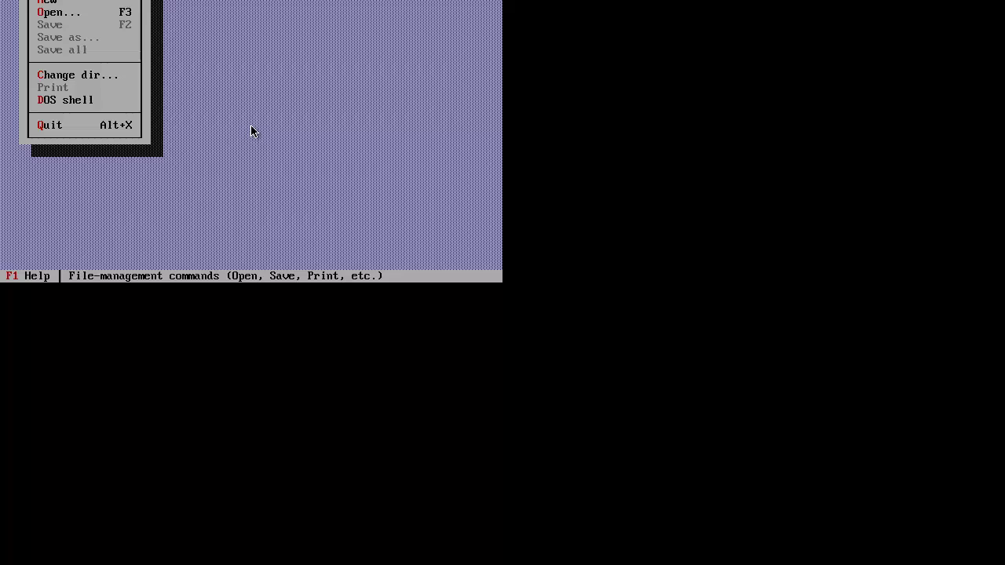
key("Down")
key("Return")
key("Tab")
type("hel")
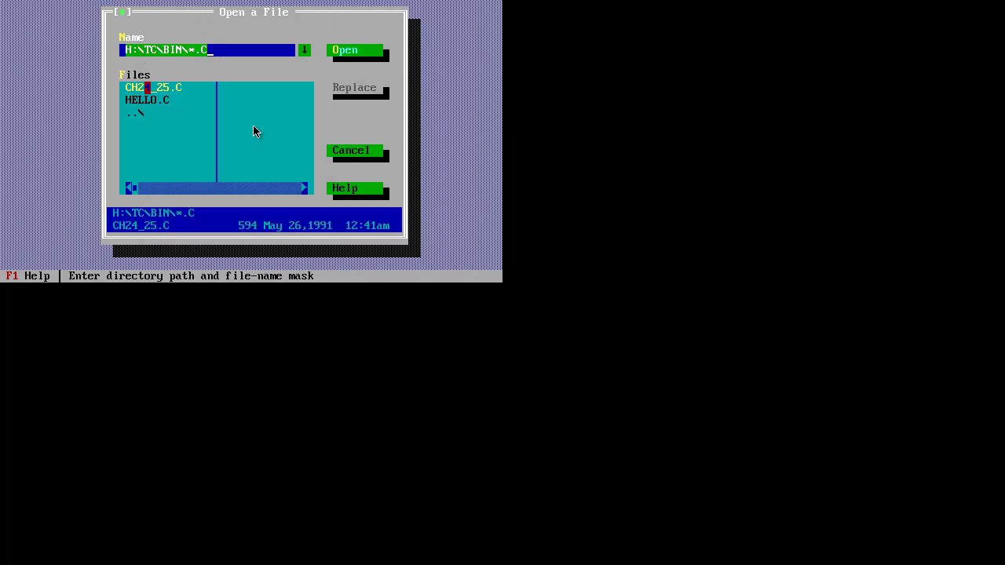
key("Return")
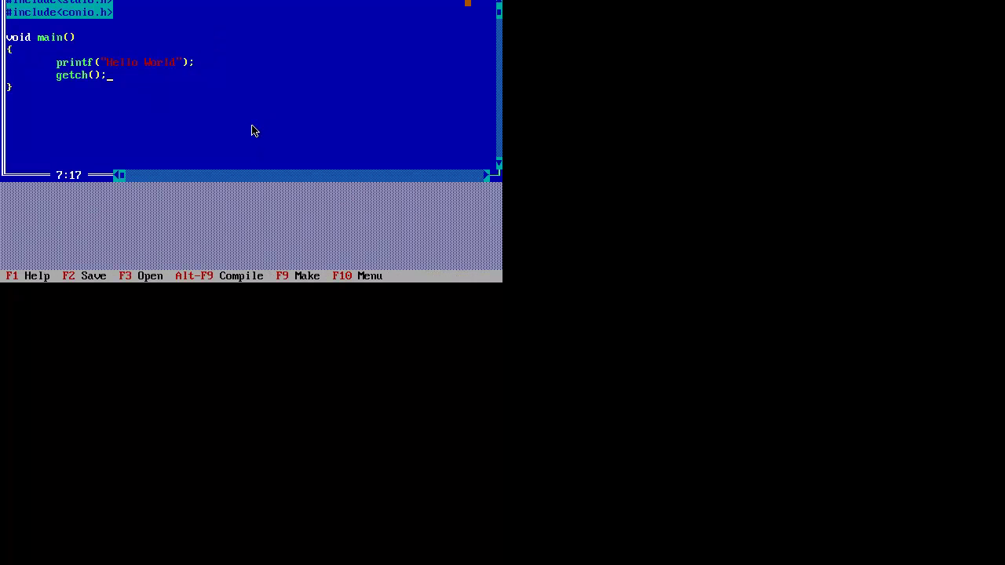
key("F5")
left_click(235, 50)
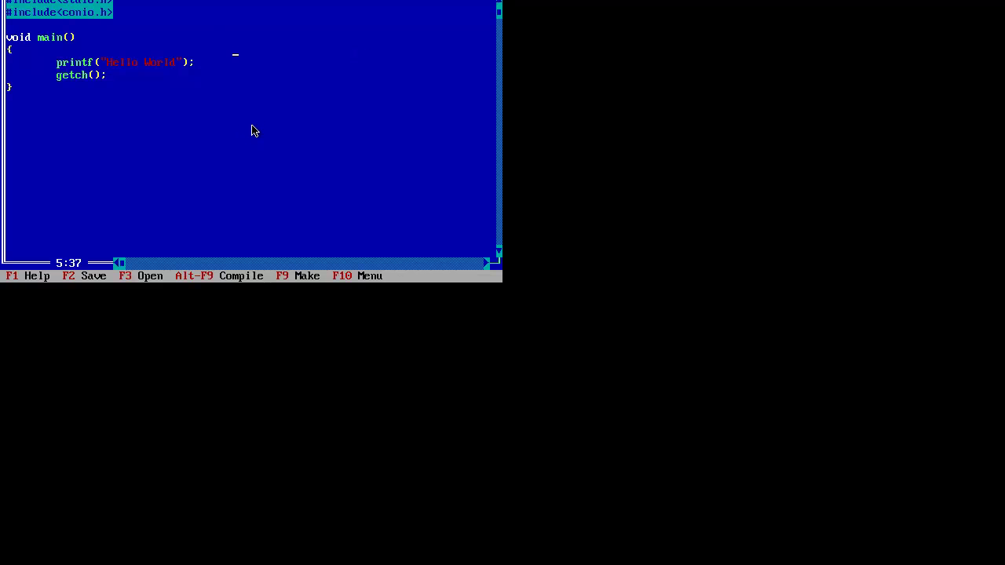
Run the Hello World program and return from its output to the editor.
key("alt+c")
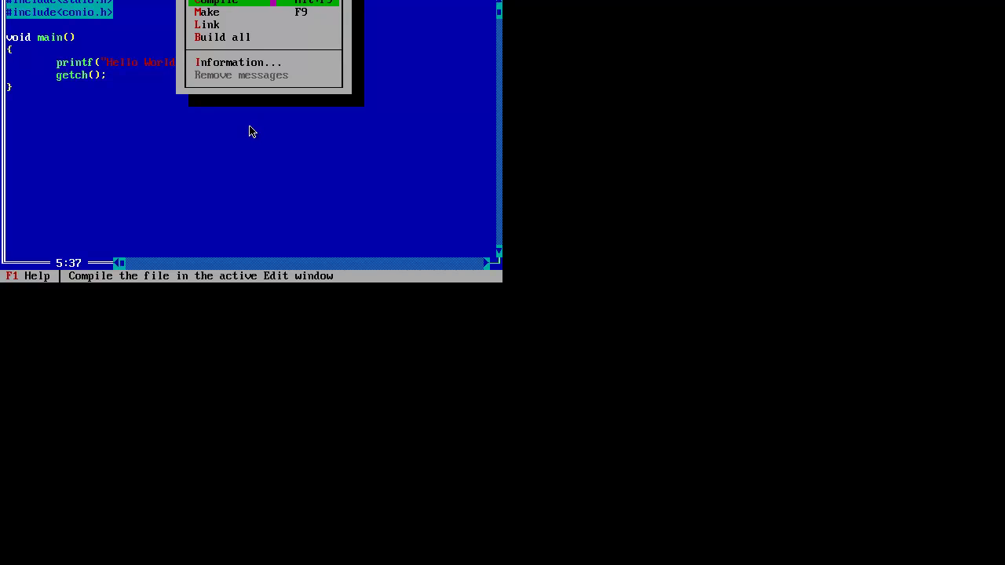
key("Left")
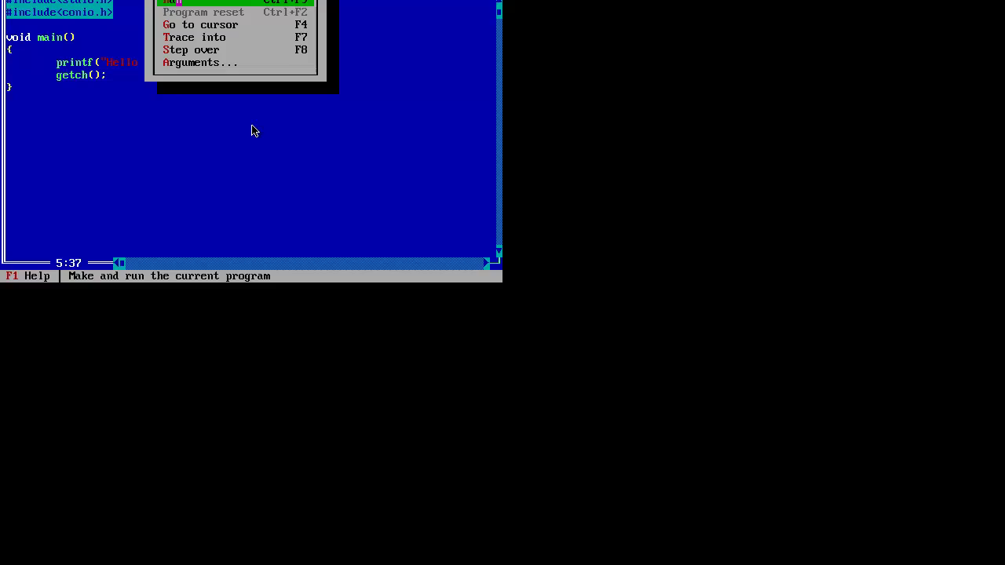
key("Return")
key("Return")
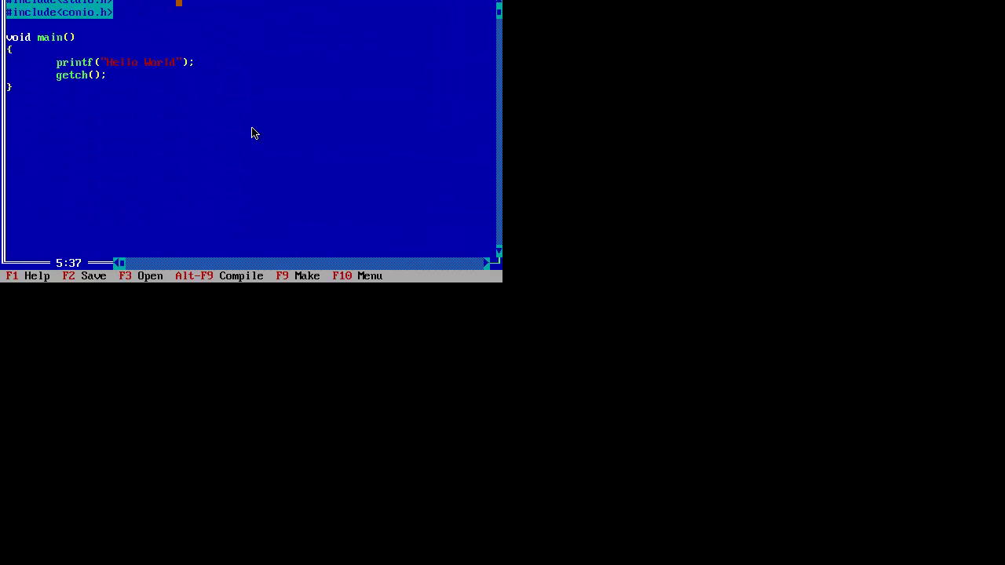
Quit Turbo C++ and enter the exit command at the DOSBox prompt.
key("alt+f")
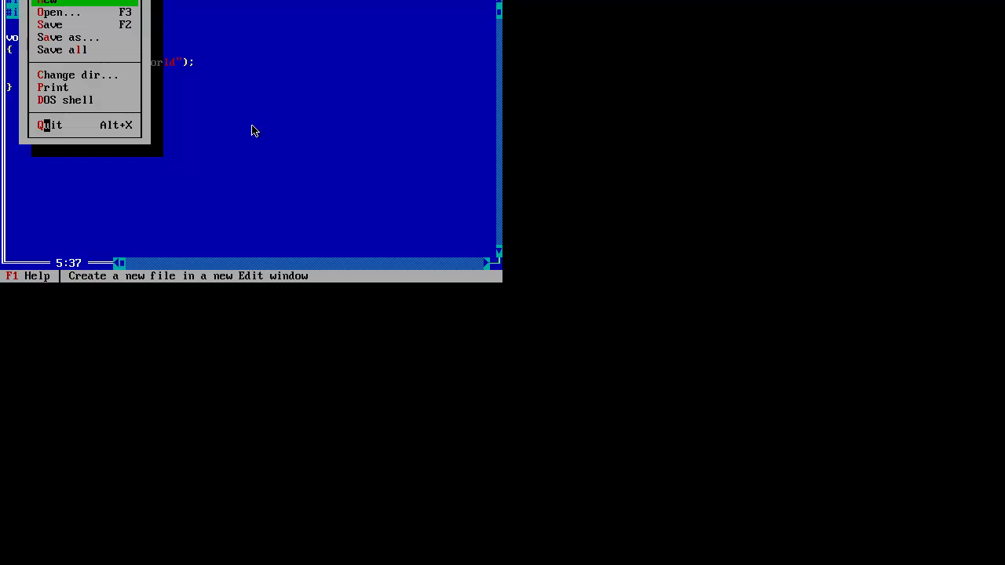
key("alt+x")
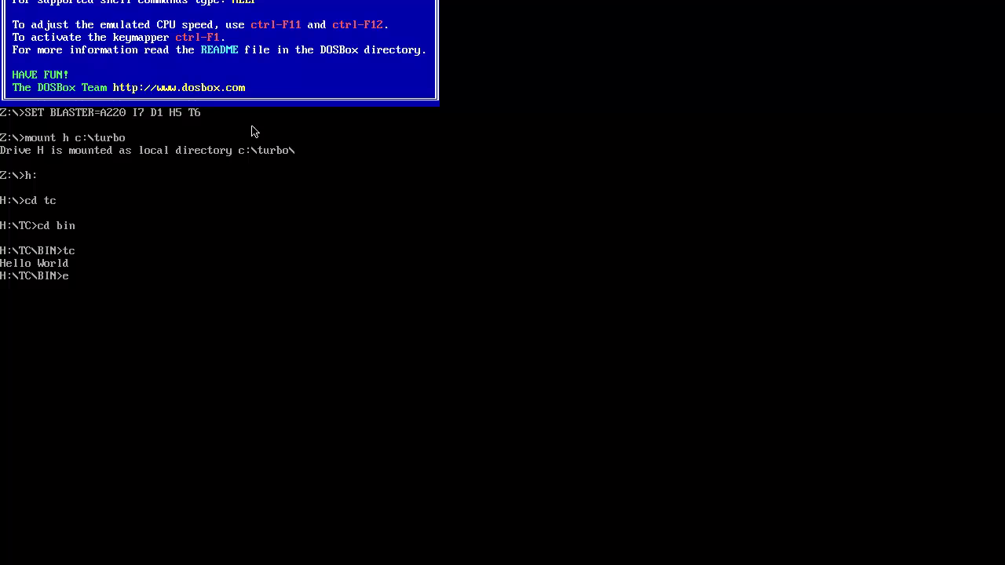
type("ec")
key("BackSpace")
type("xit")
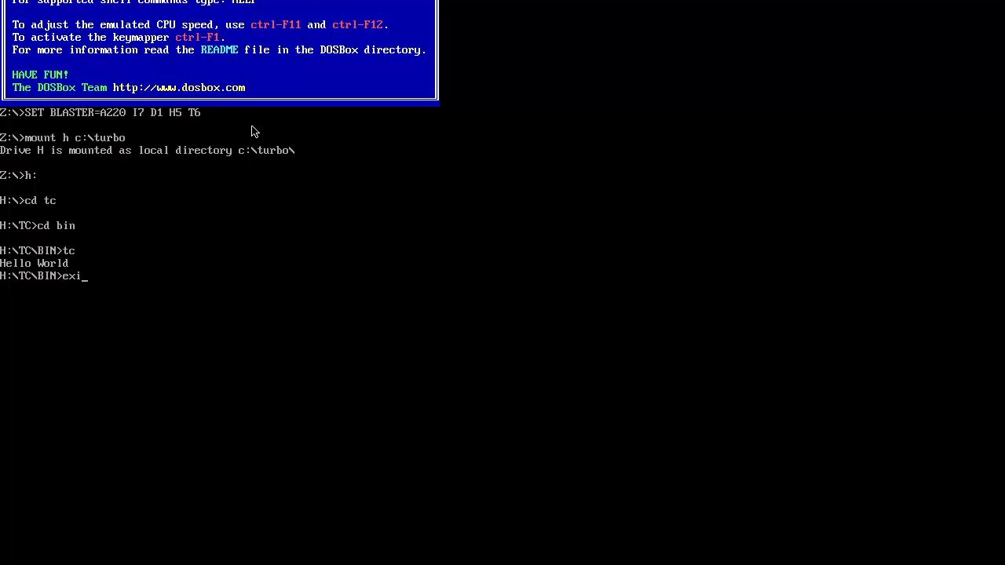